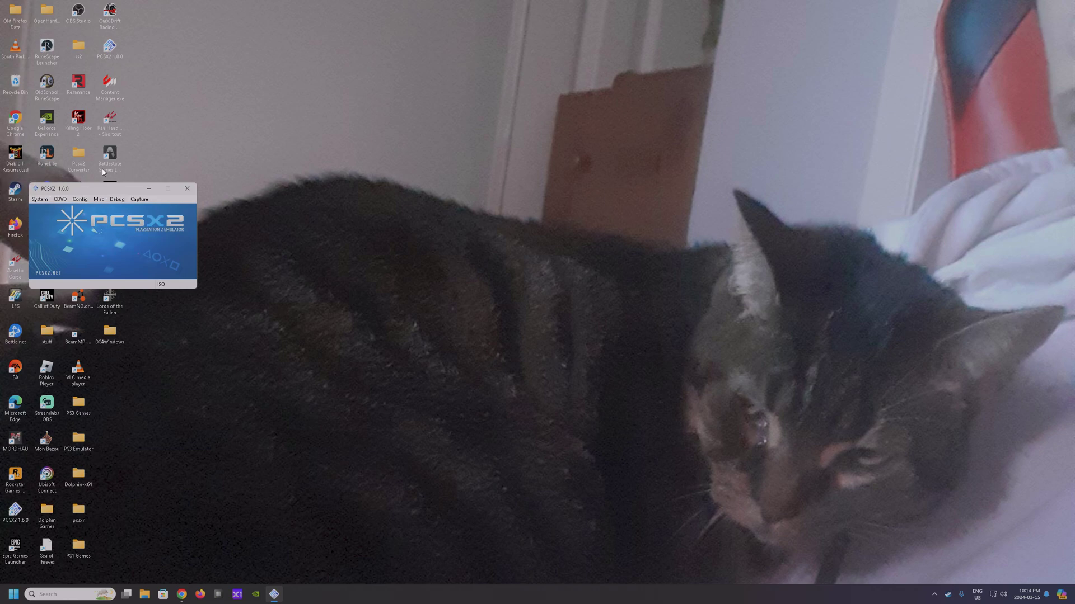
Open Emulation Settings on its EE/IOP page to view the recompiler, Chop / Zero rounding and Normal clamping
left_click(82, 199)
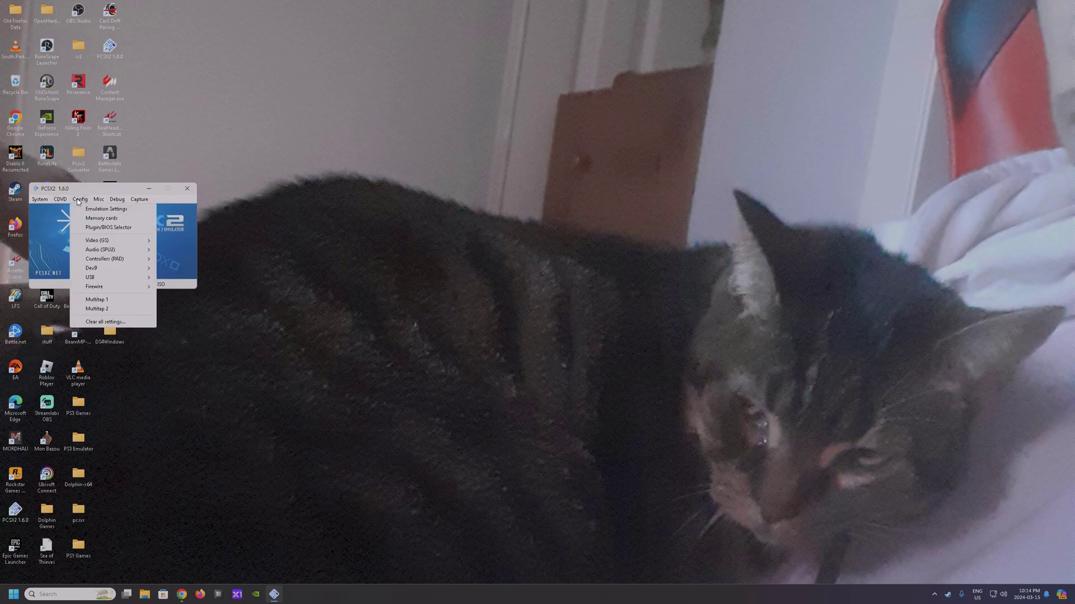
left_click(73, 213)
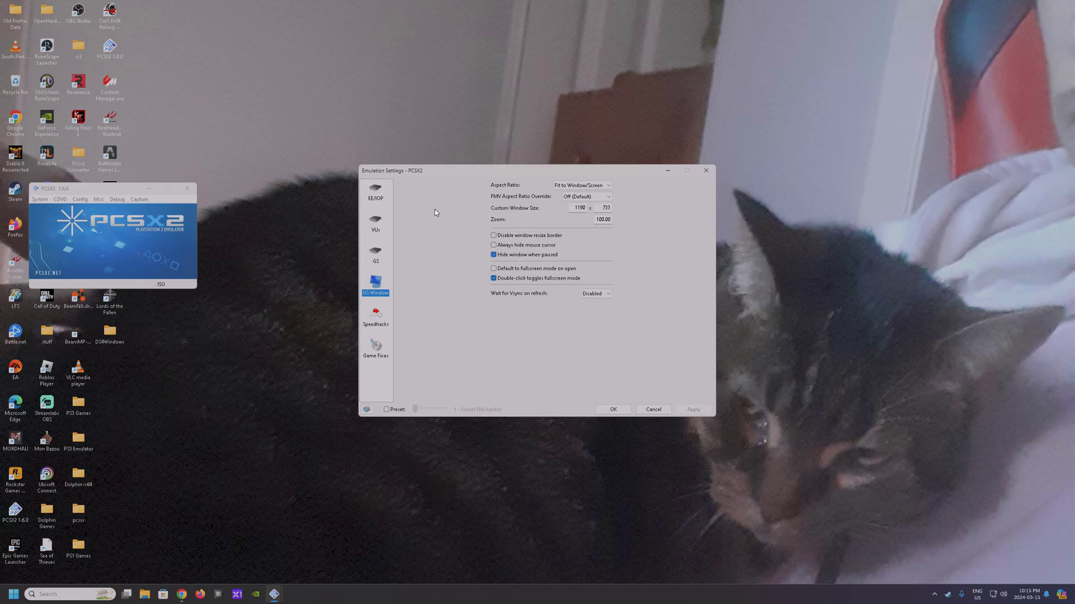
left_click(372, 193)
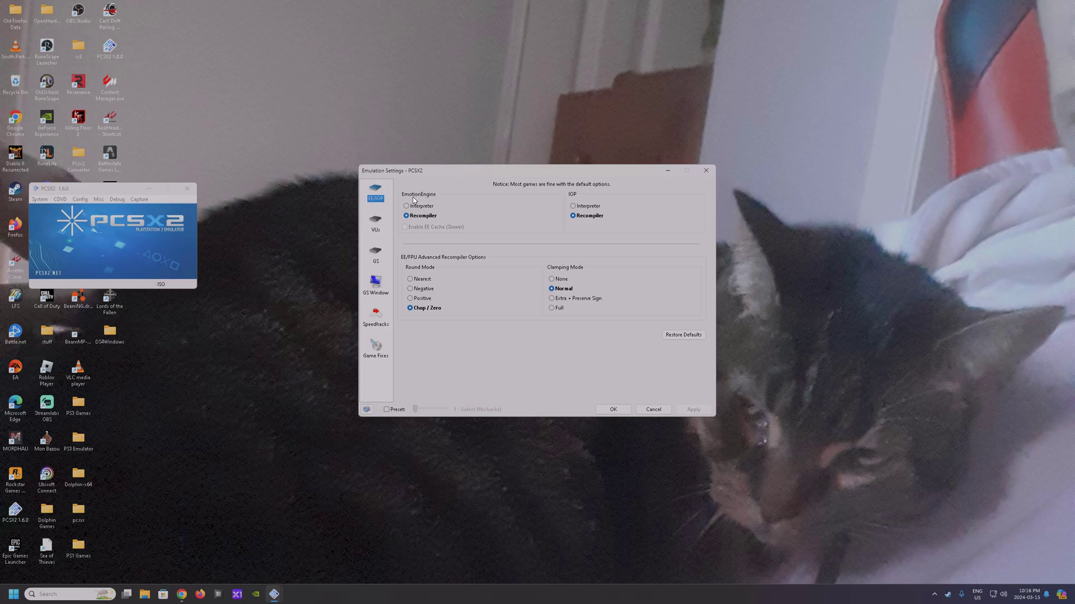
Review the VUs, GS and GS Window pages, ending on Speedhacks with MTVU enabled
left_click(375, 223)
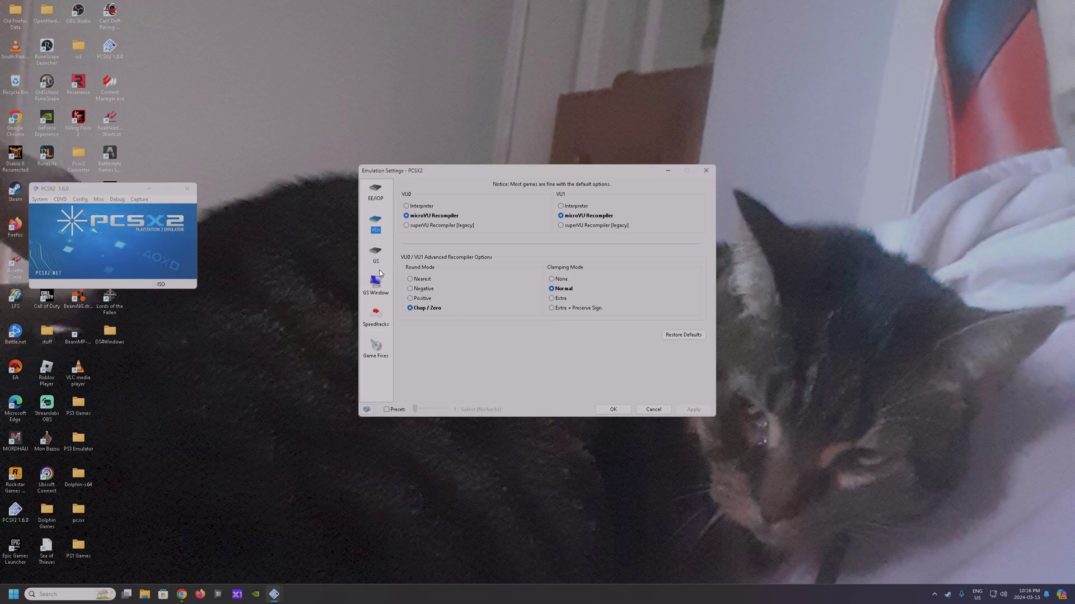
left_click(380, 251)
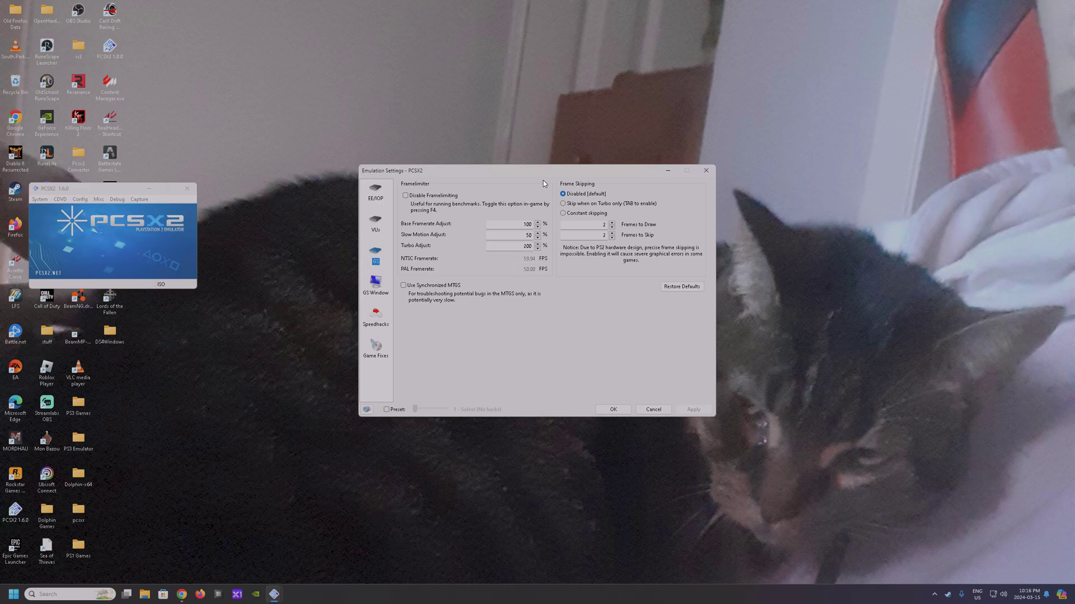
left_click(370, 285)
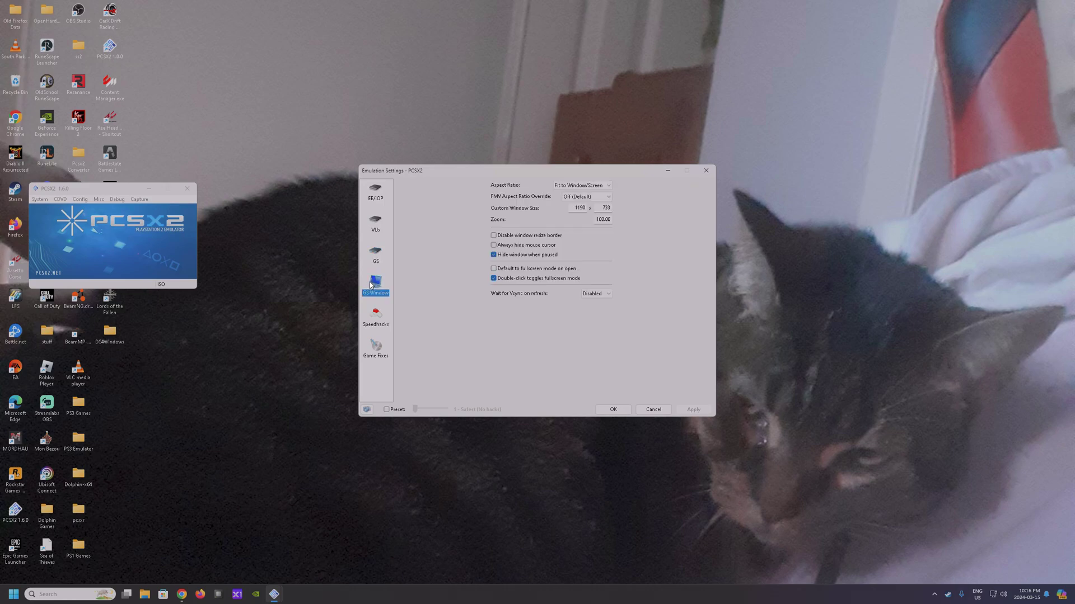
left_click(376, 316)
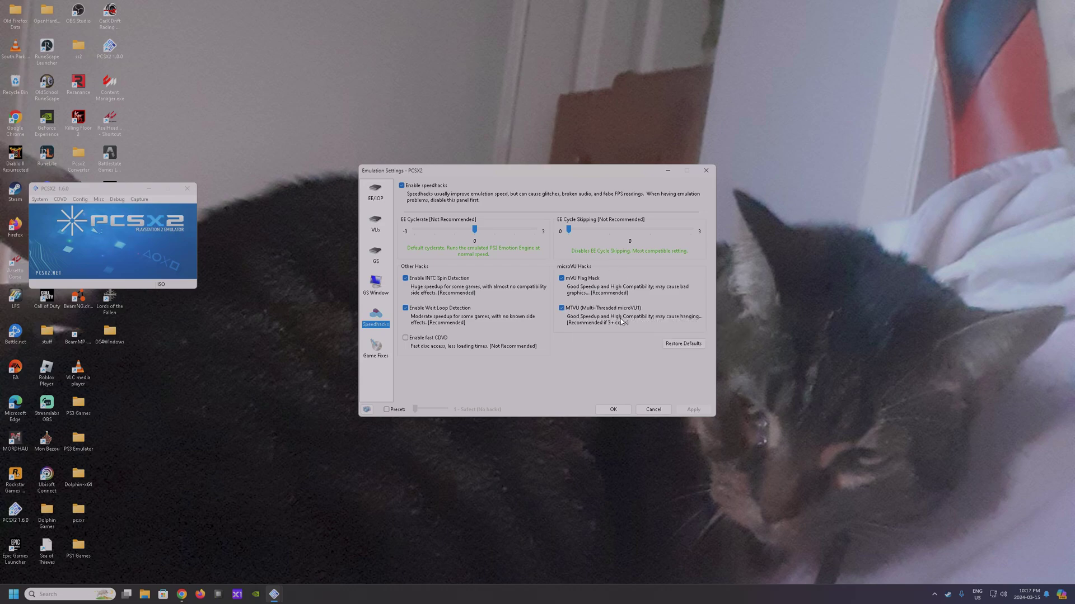
mouse_move(621, 322)
left_click(375, 350)
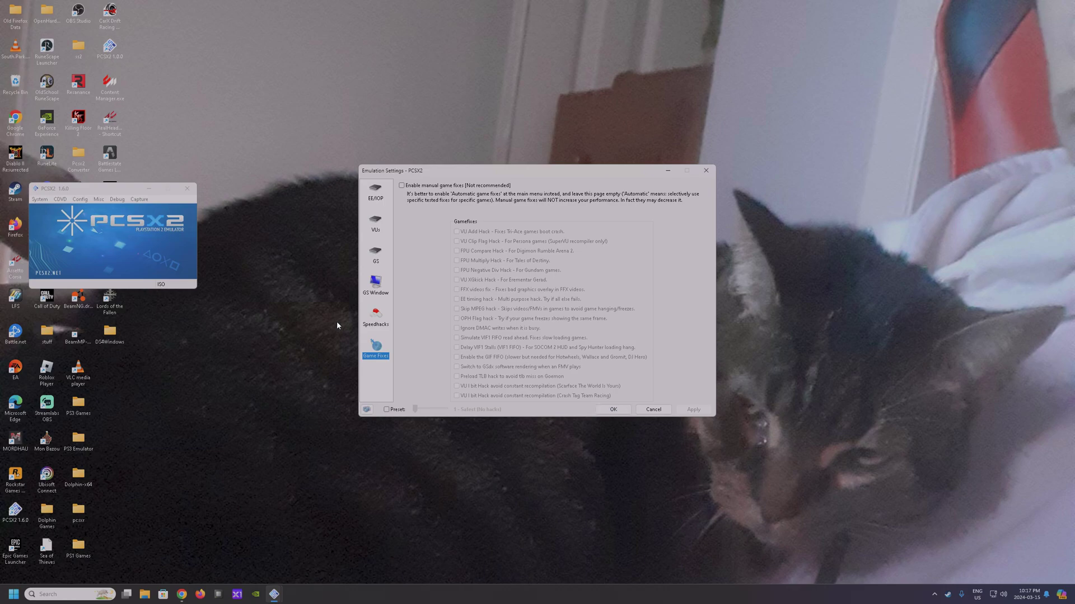
left_click(385, 317)
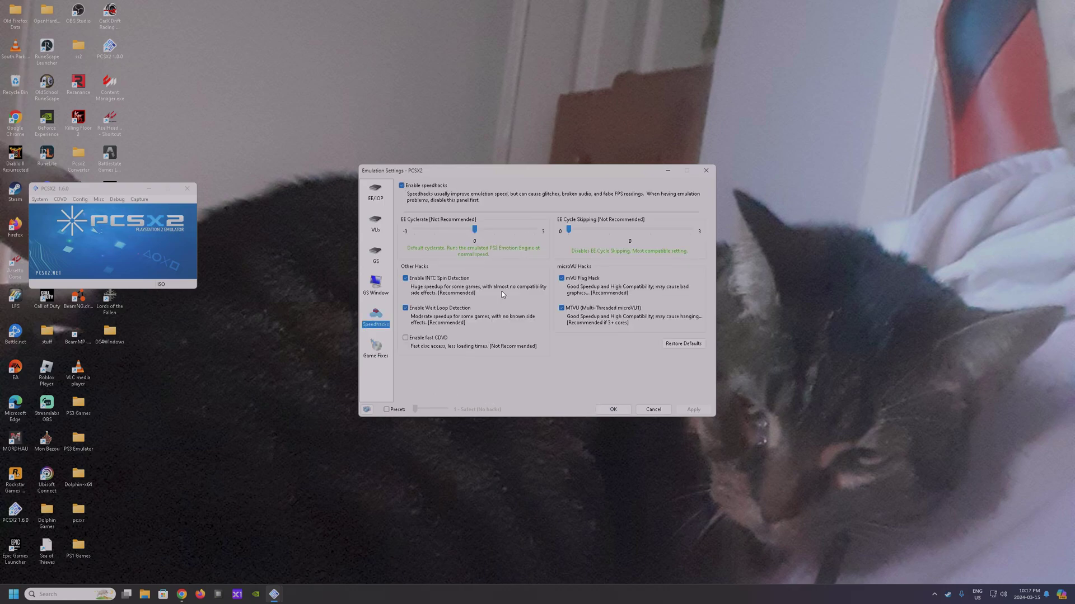
Recheck the GS Window, GS, VUs and EE/IOP pages, then close Emulation Settings with OK
left_click(389, 281)
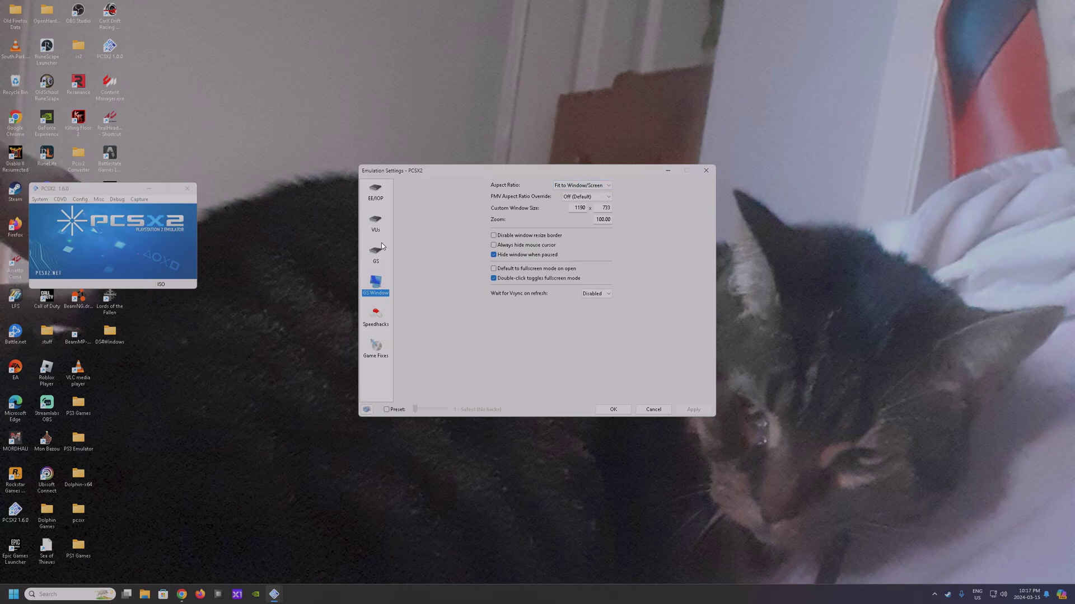
left_click(381, 249)
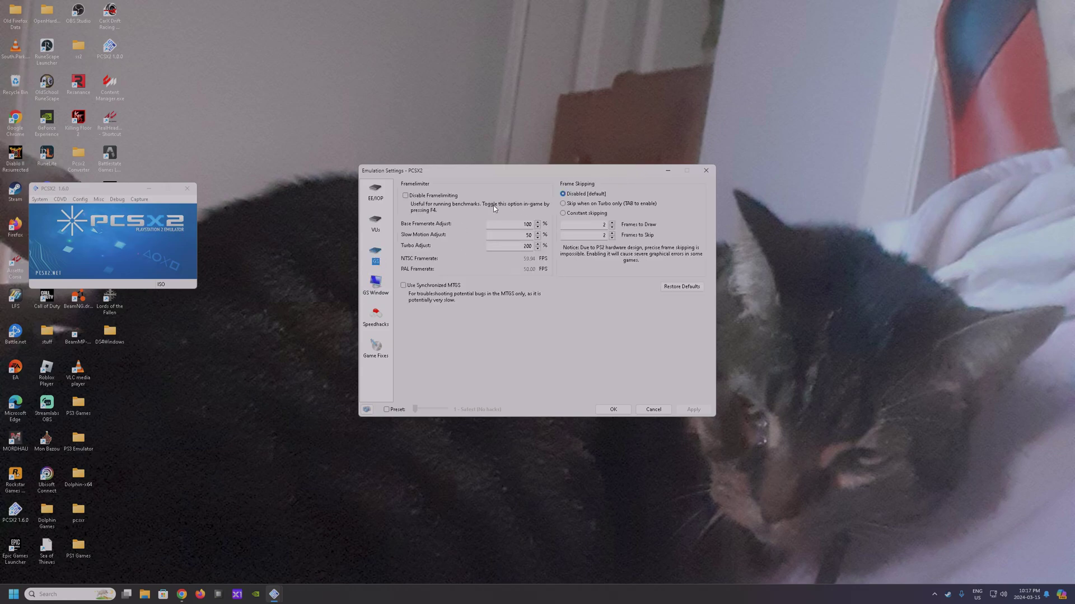
left_click(373, 223)
left_click(376, 191)
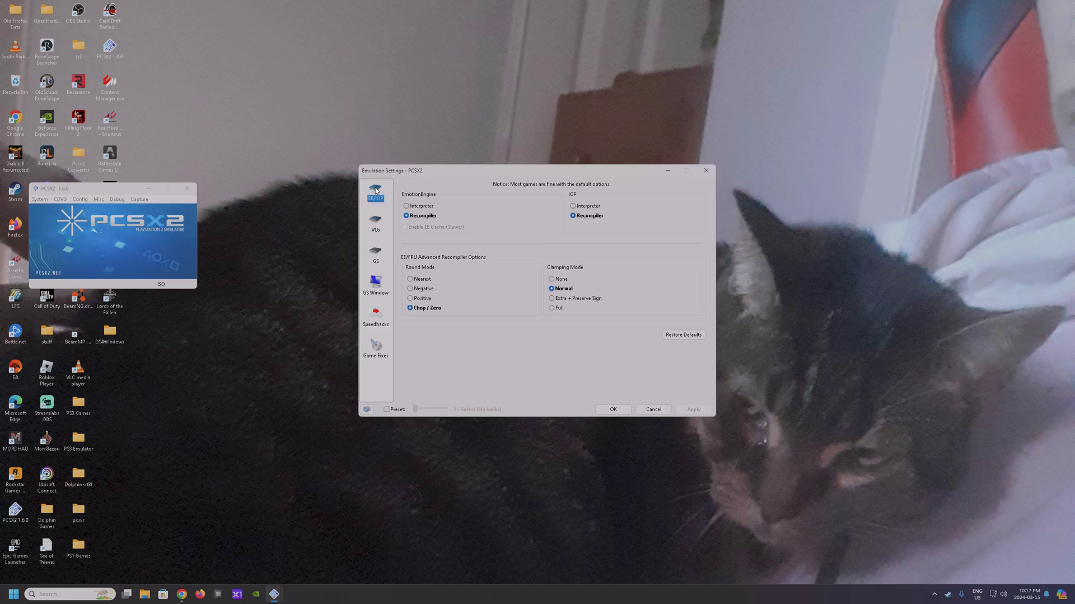
left_click(385, 219)
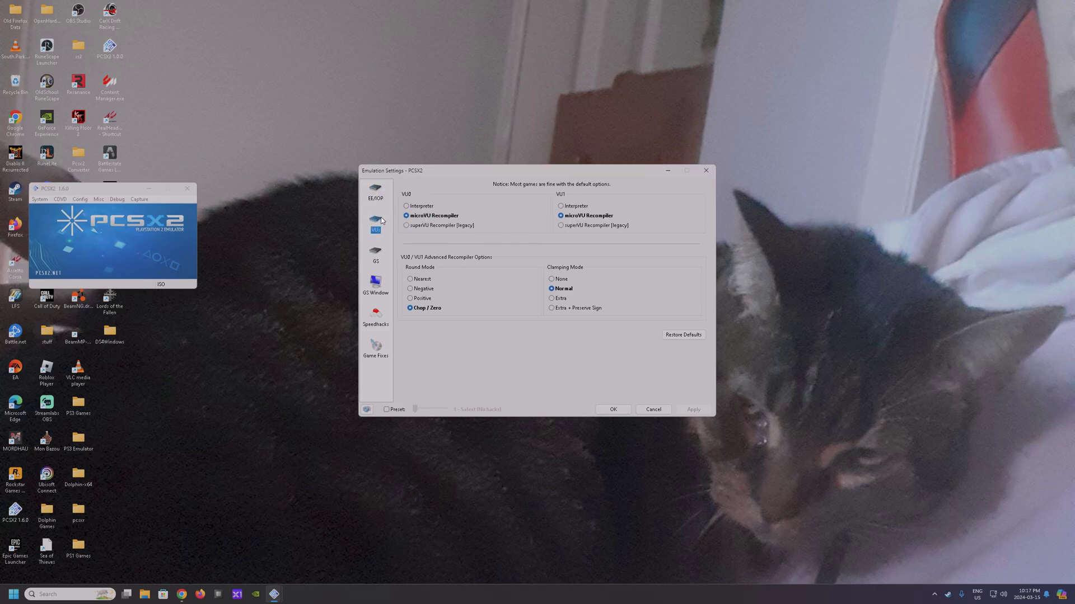
left_click(373, 195)
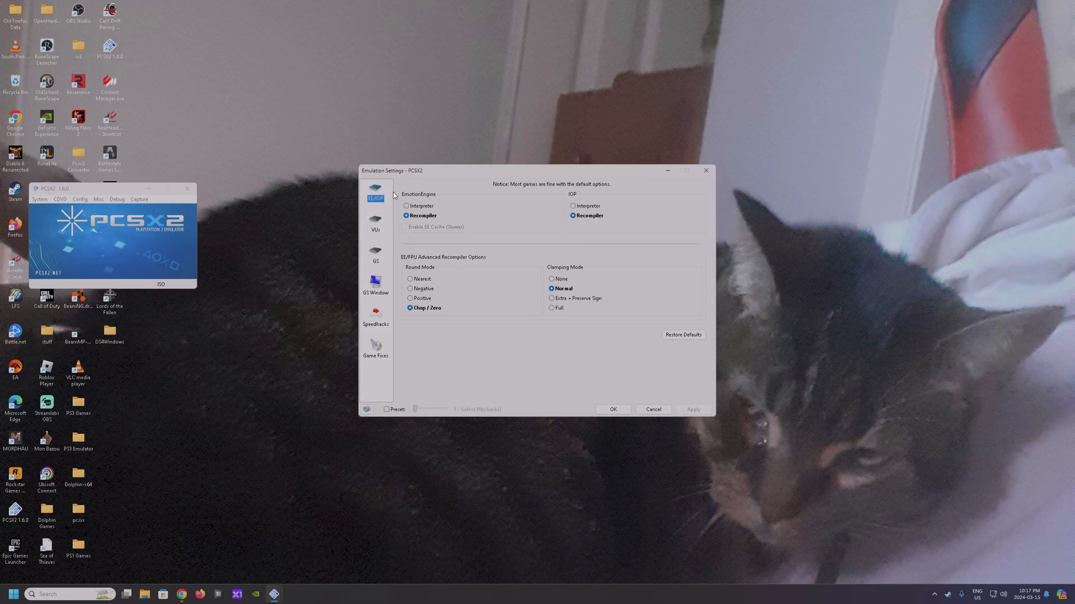
left_click(373, 223)
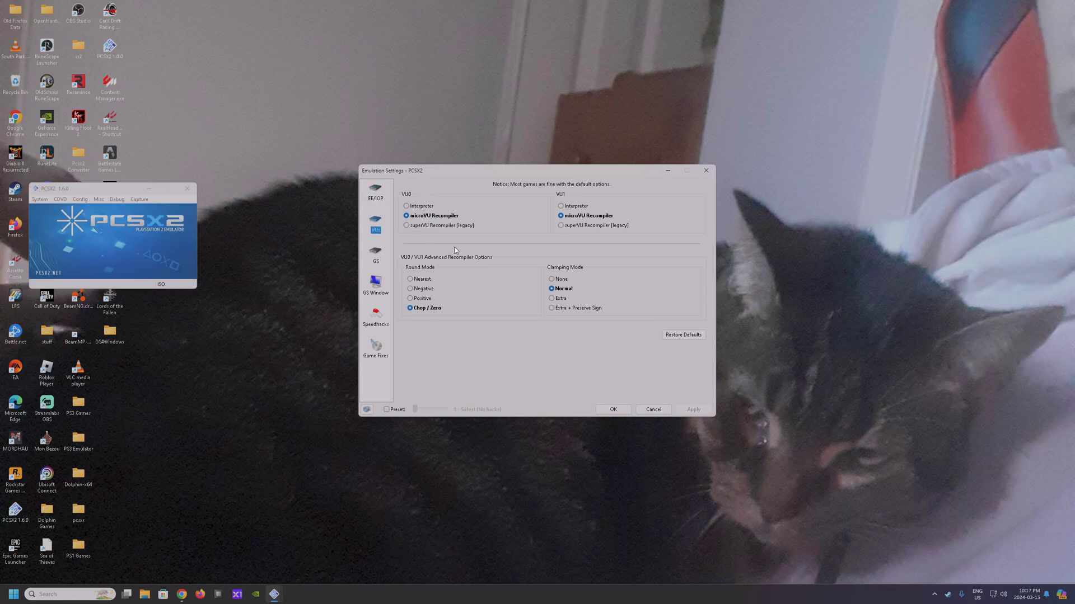
left_click(380, 190)
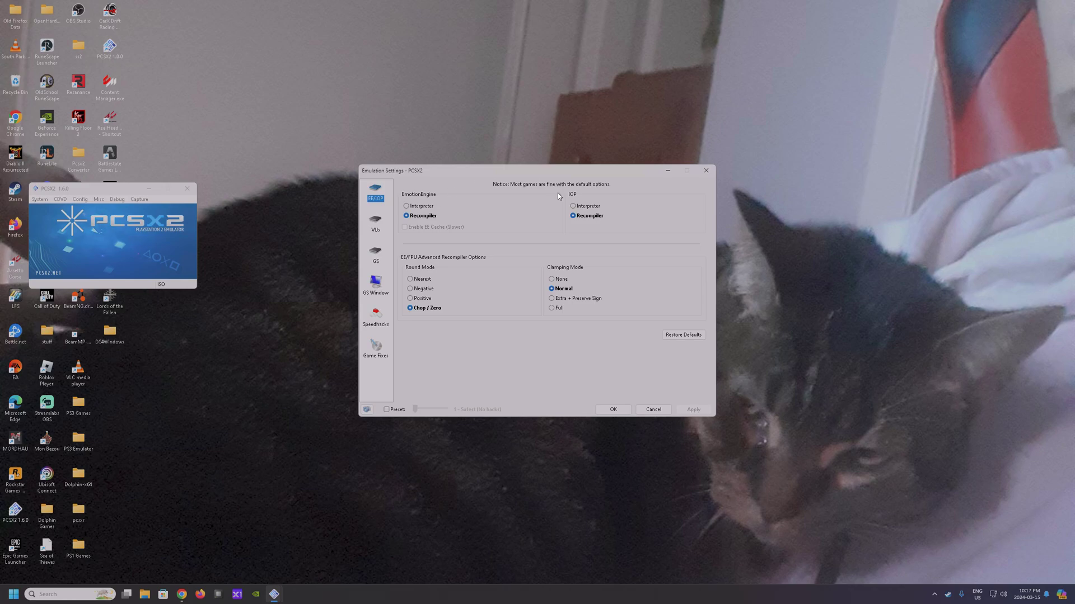
left_click(613, 409)
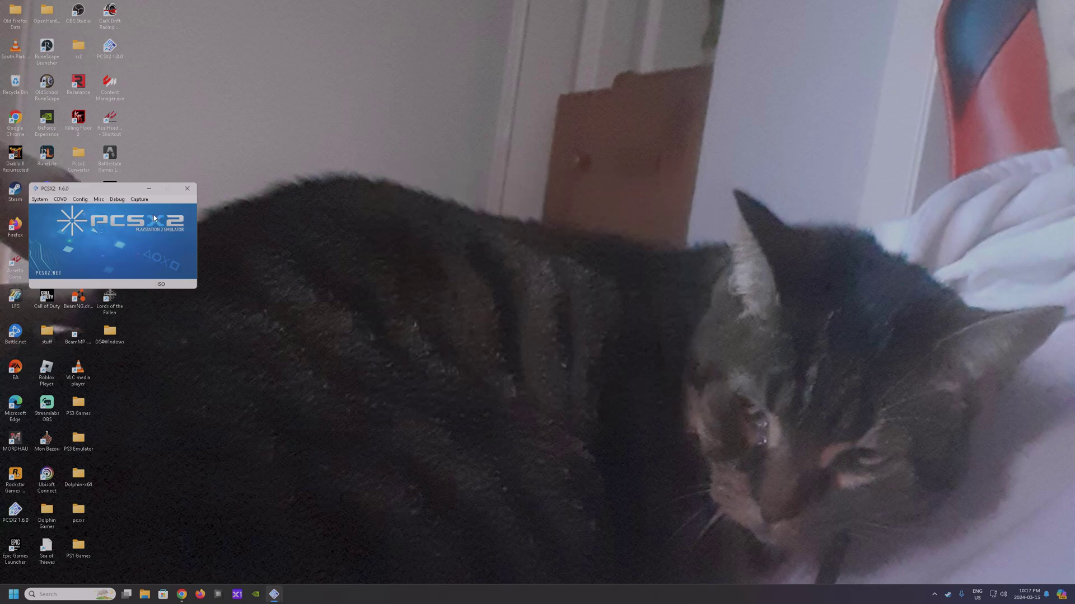
Open the GSdx plugin settings and leave the renderer on Direct3D 11 (Software)
left_click(82, 199)
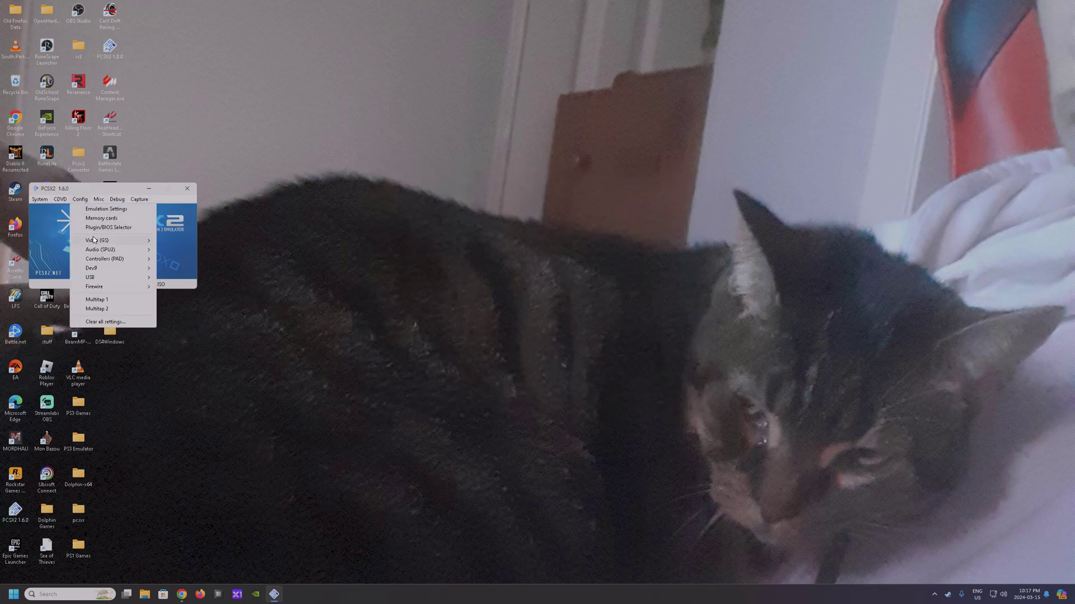
mouse_move(94, 240)
left_click(191, 277)
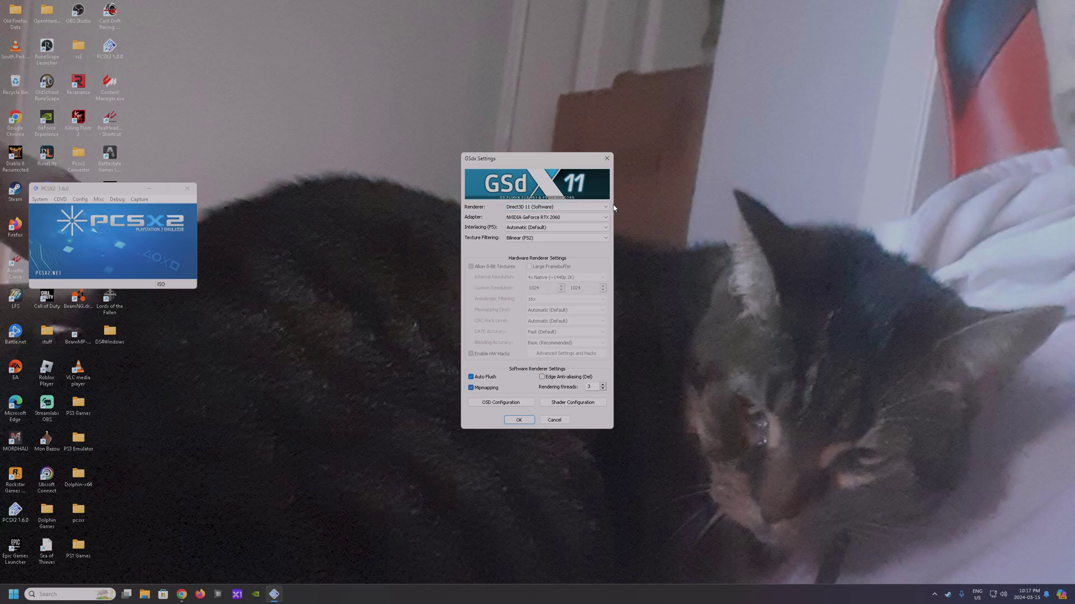
left_click(580, 207)
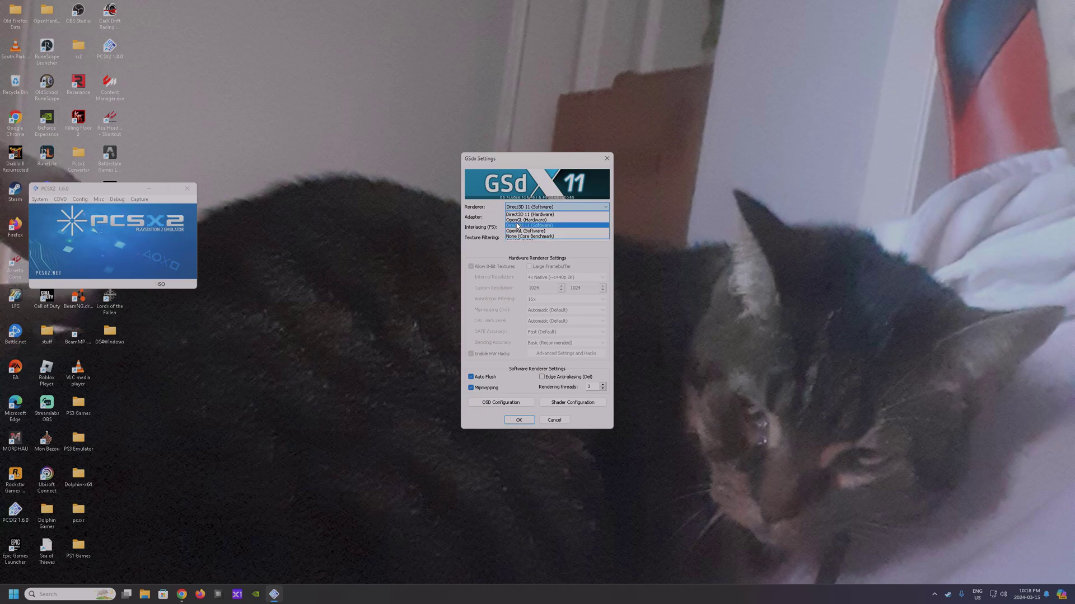
left_click(601, 206)
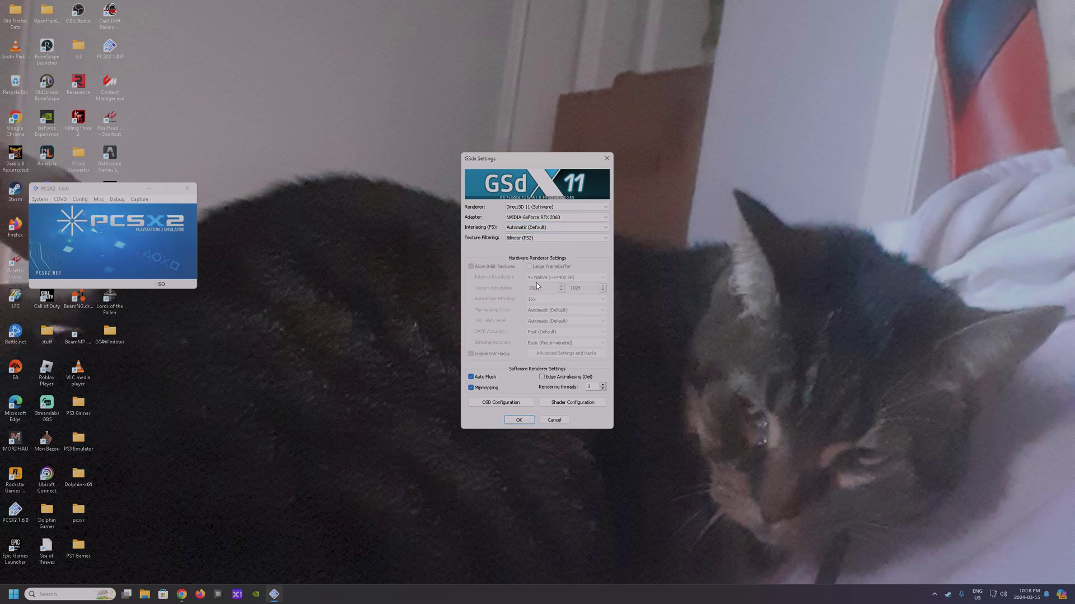
Switch the GSdx renderer to Direct3D 11 (Hardware), with 4x Native (~1440p) internal resolution
left_click(529, 207)
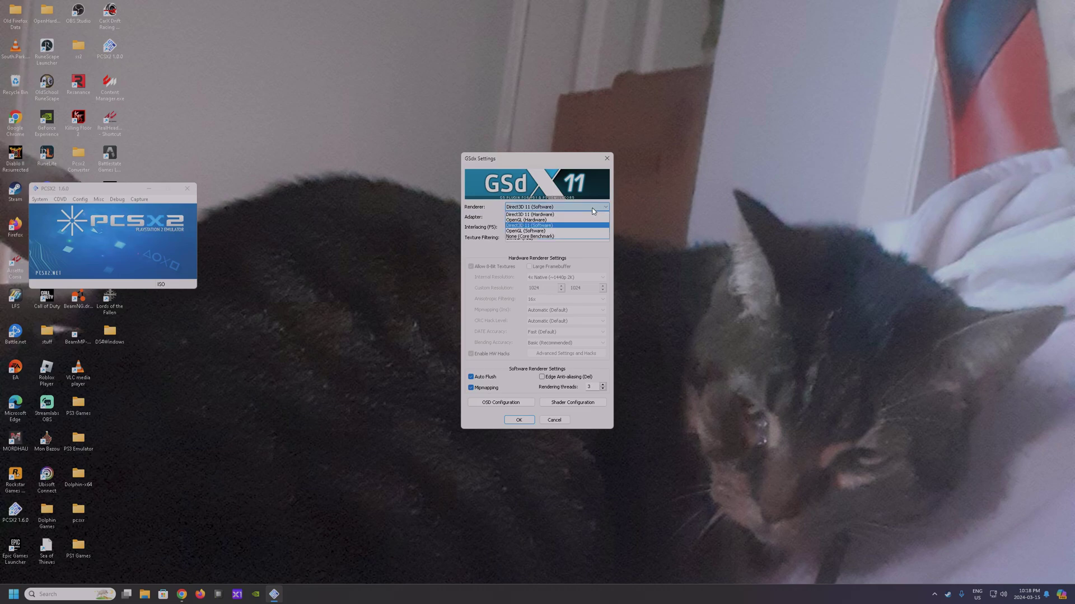
left_click(528, 215)
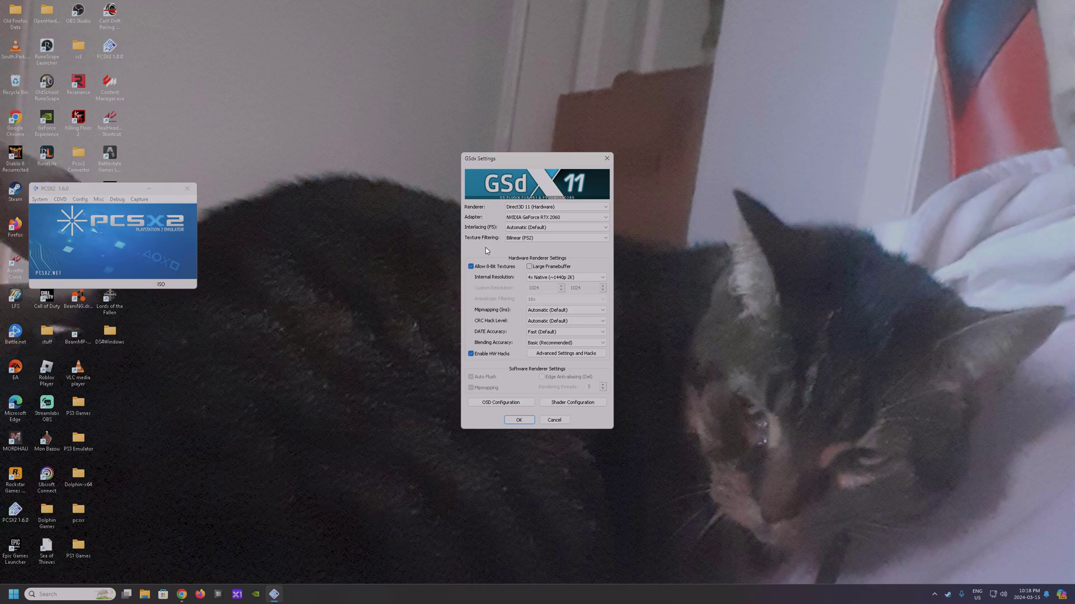
left_click(605, 206)
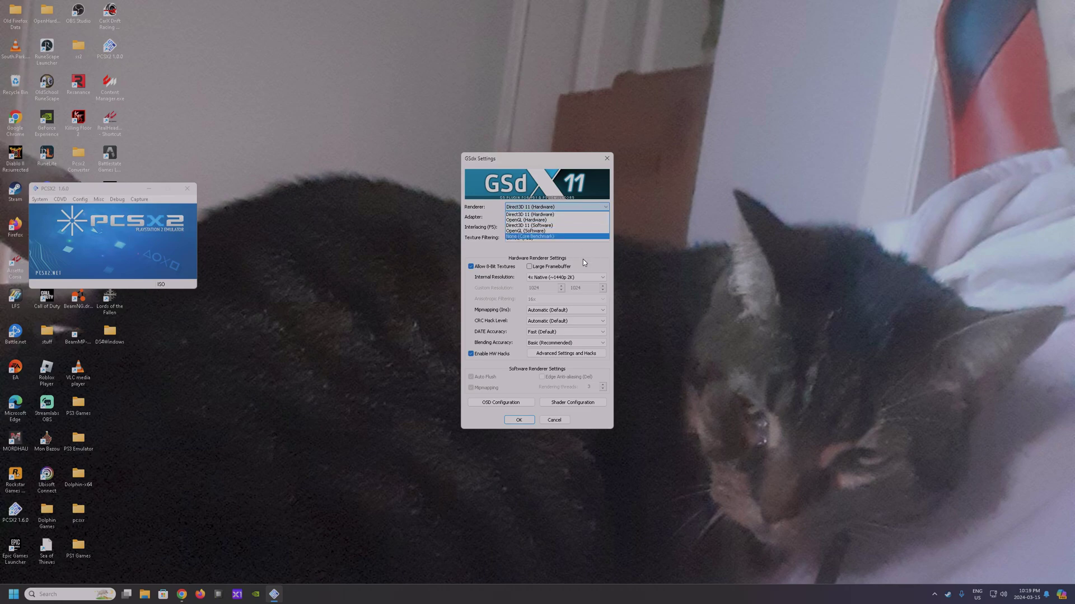
left_click(537, 216)
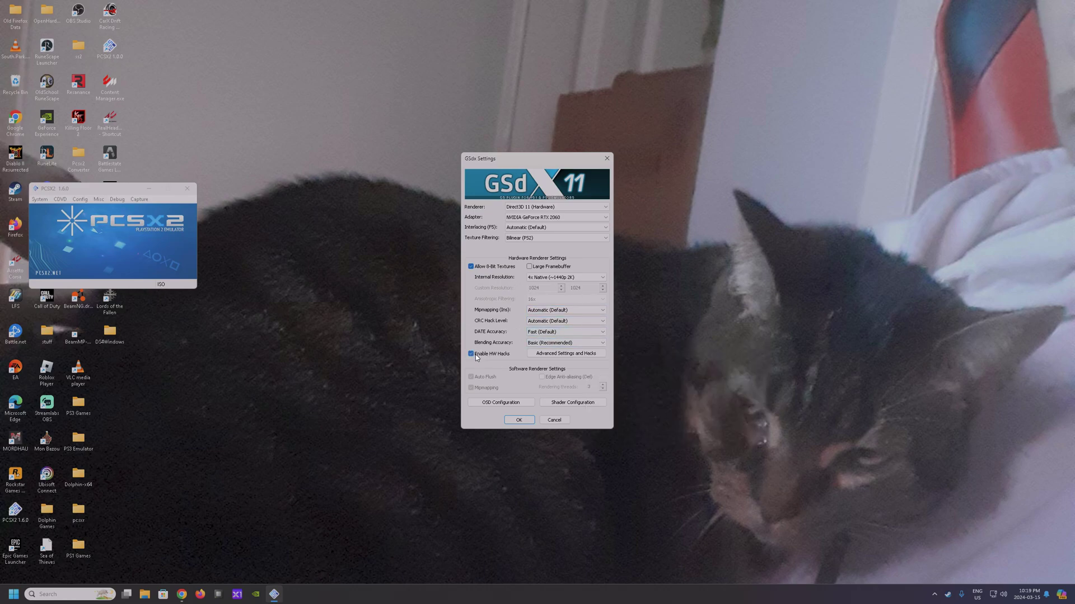
Look at the advanced hacks without changes, then set the renderer back to Direct3D 11 (Software)
left_click(577, 354)
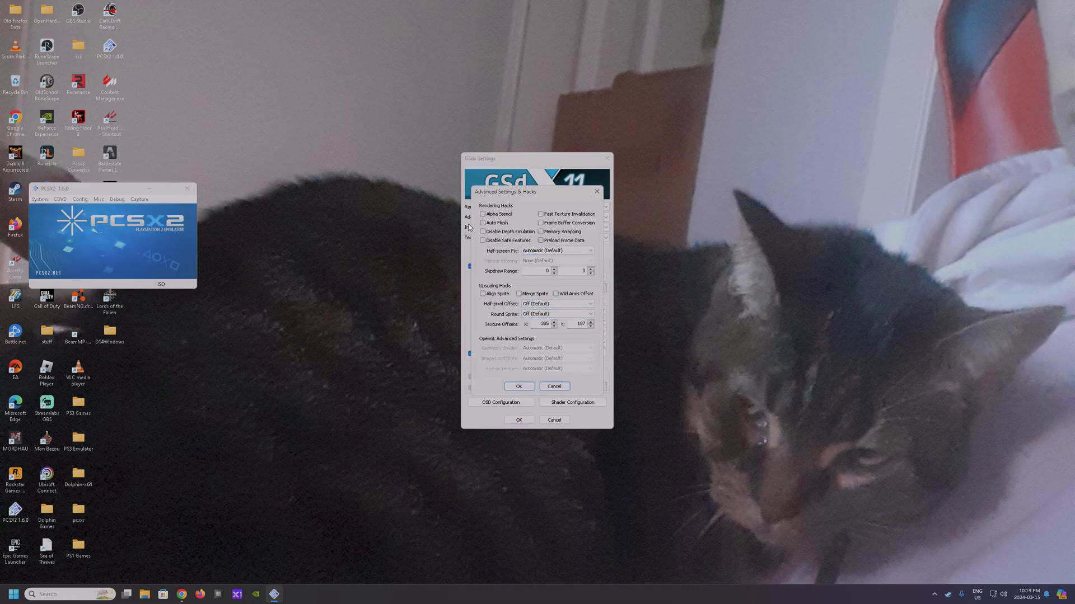
left_click(554, 386)
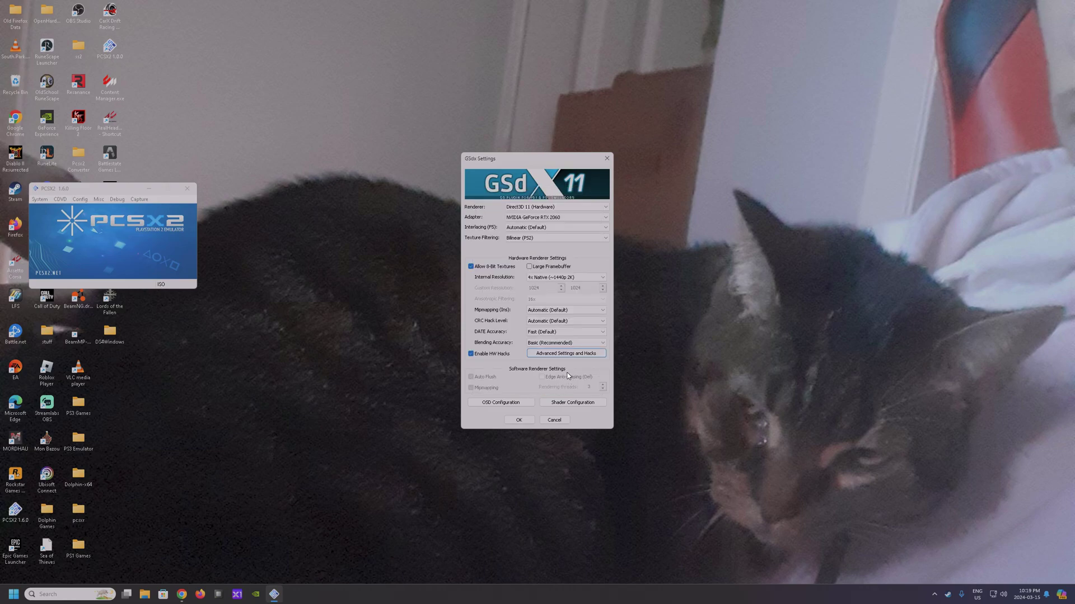
left_click(584, 206)
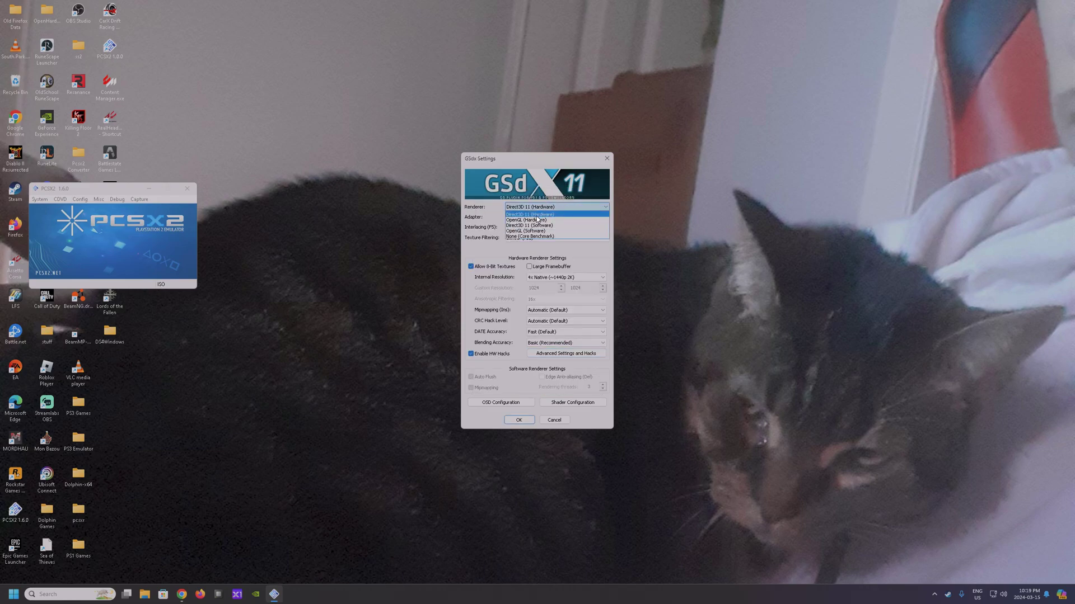
left_click(530, 226)
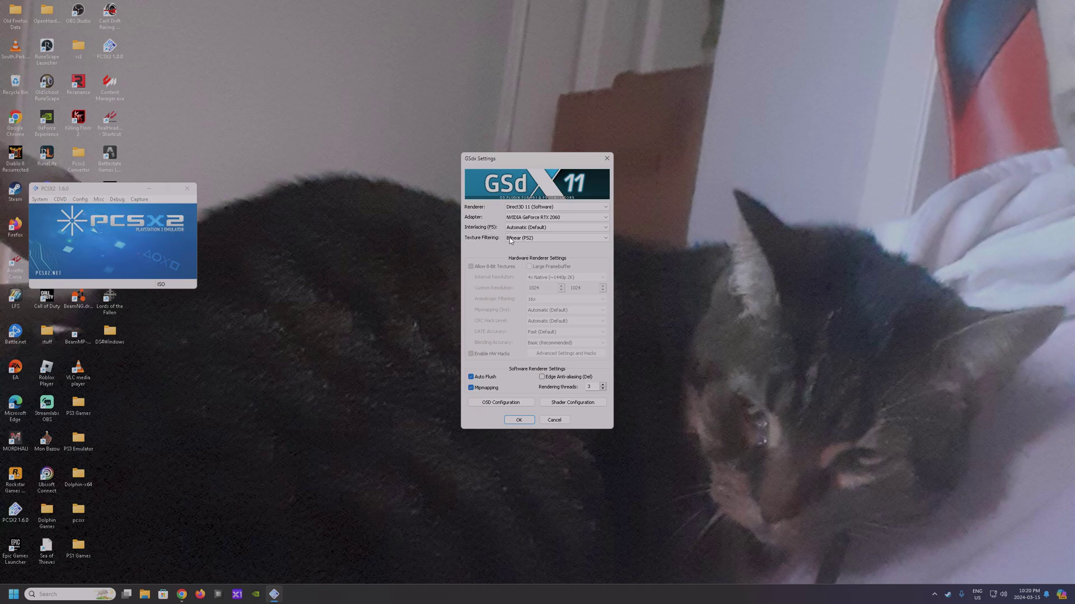
Save the GSdx settings and bring up the Plugin/BIOS Selector listing GSdx, LilyPad, SPU2-X and cdvdGigaherz
left_click(520, 419)
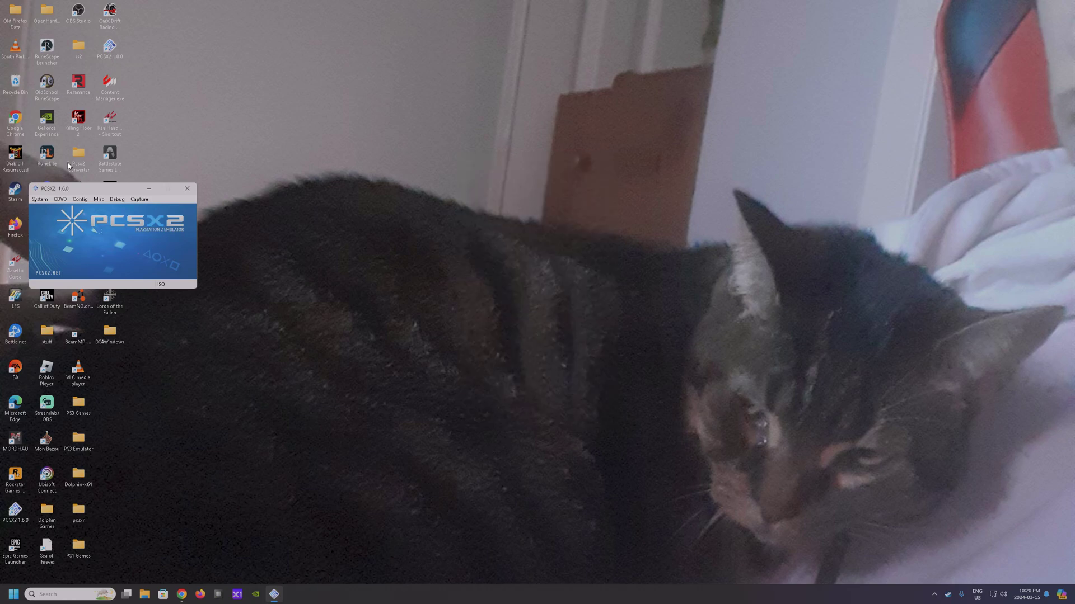
left_click(79, 199)
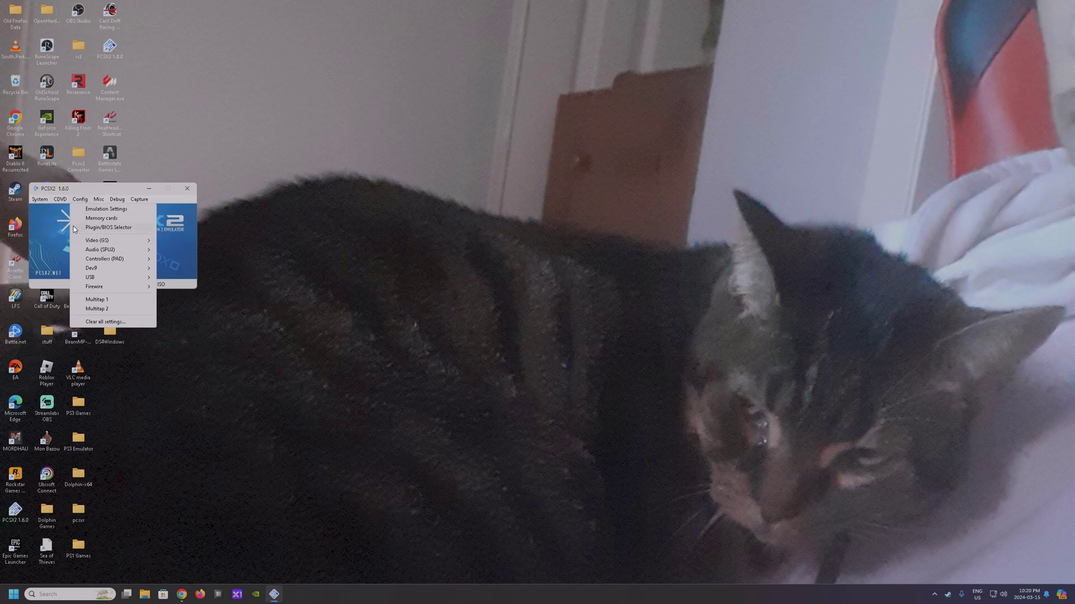
left_click(110, 227)
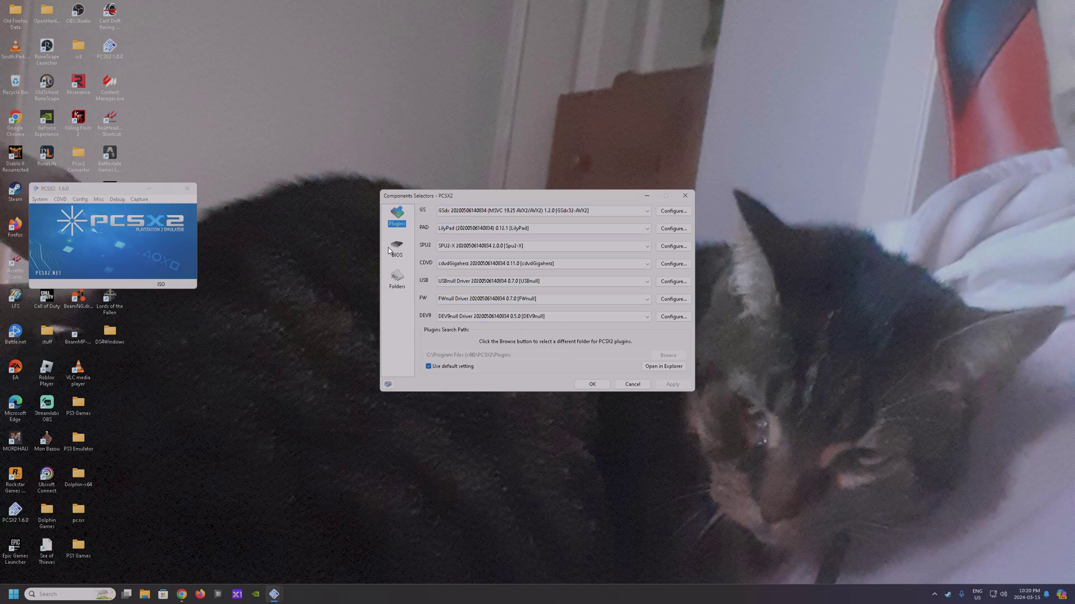
Close the plugin selector unchanged and boot the Hot Shots Golf 3 ISO with Boot ISO (full)
left_click(631, 385)
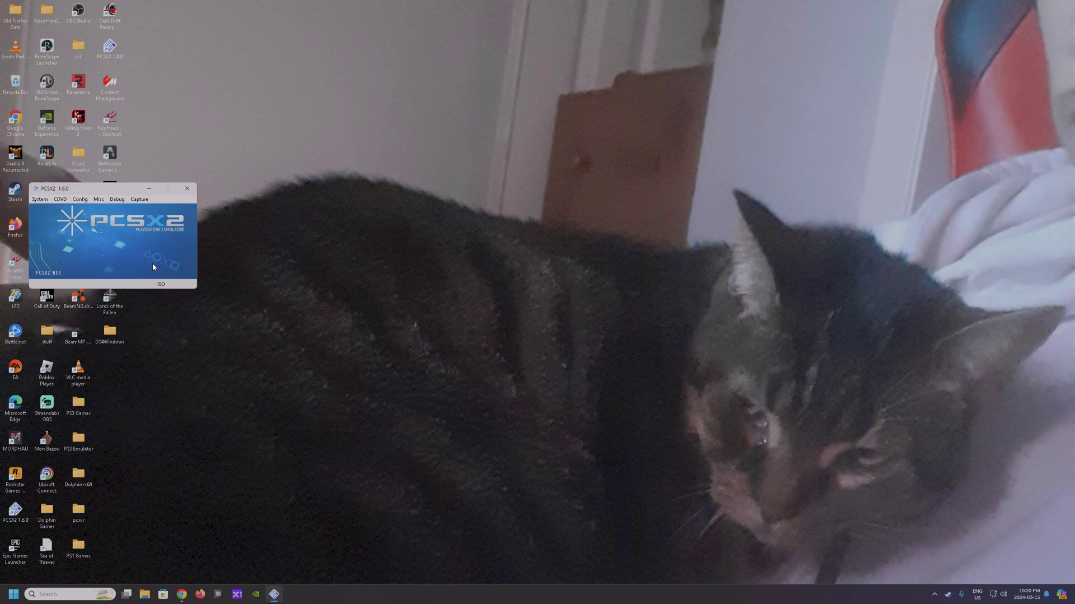
left_click(59, 199)
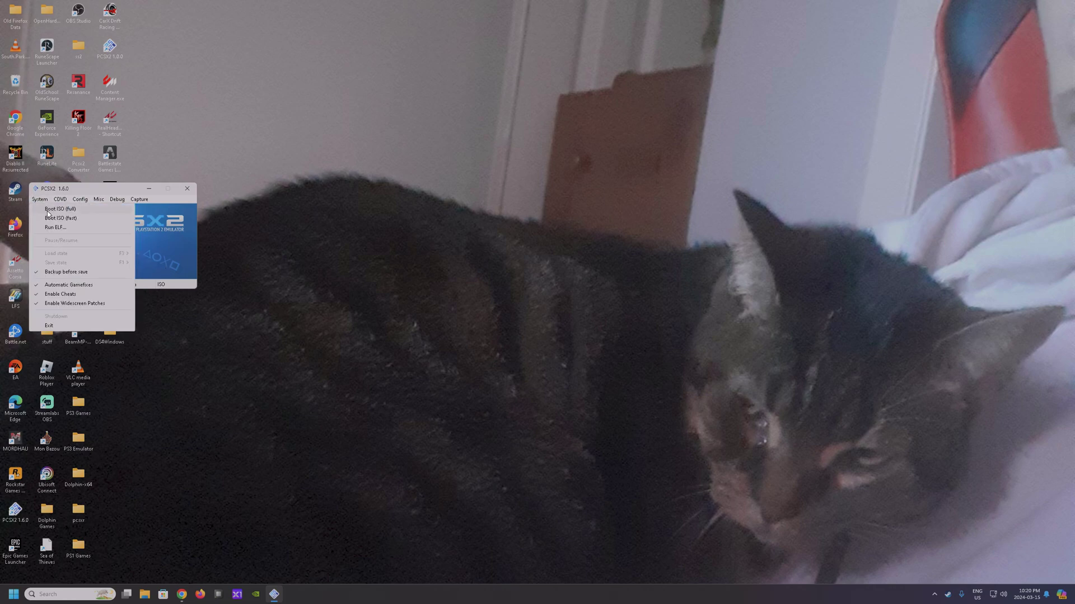
mouse_move(69, 210)
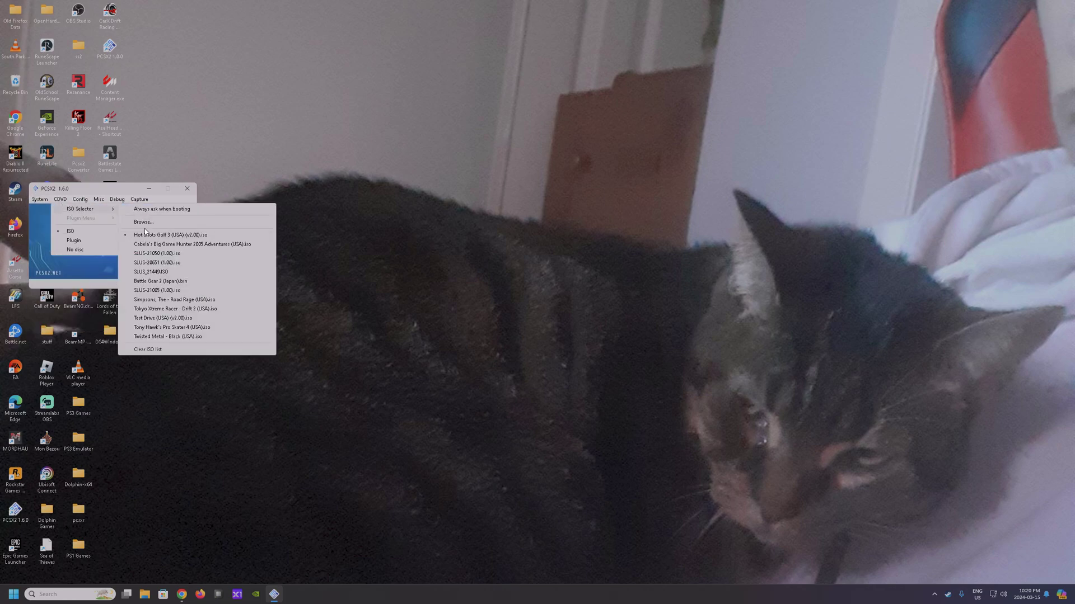
key("Left")
key("Left")
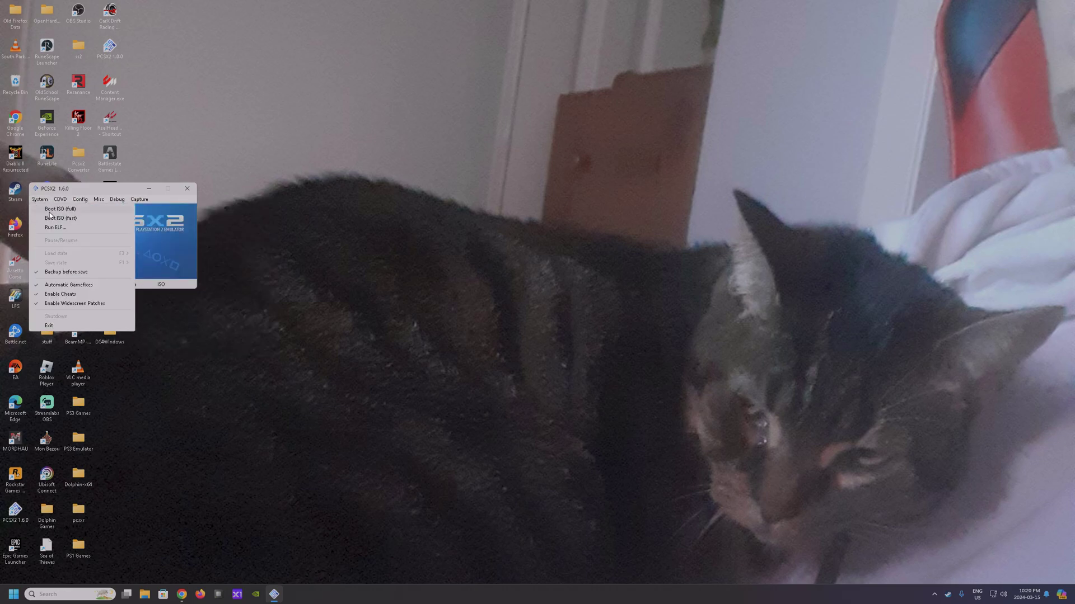
left_click(50, 210)
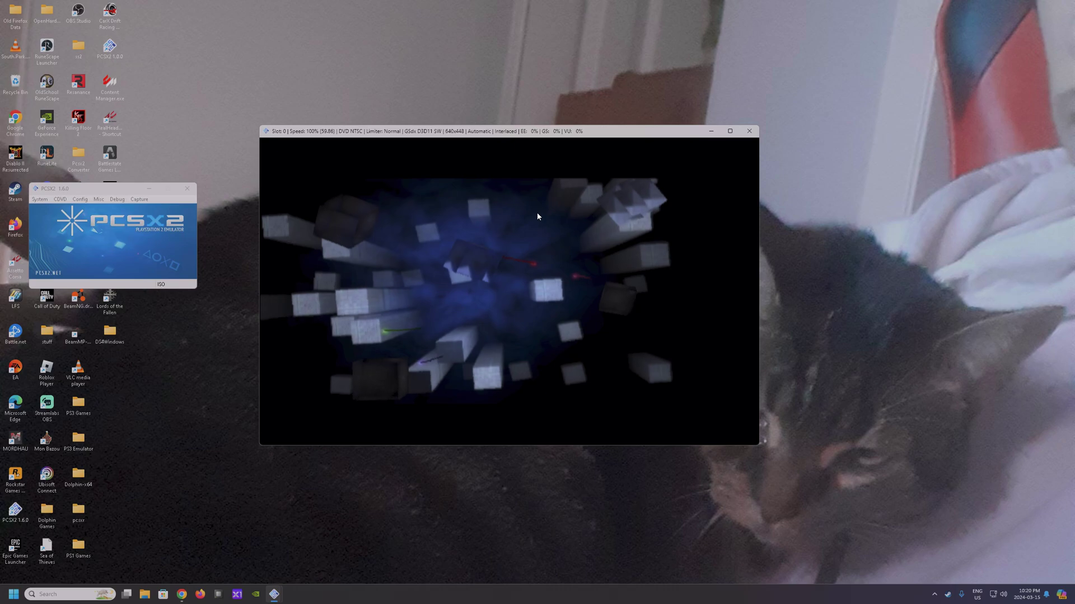
Put the game window fullscreen and let Hot Shots Golf 3 reach its title screen
double_click(527, 235)
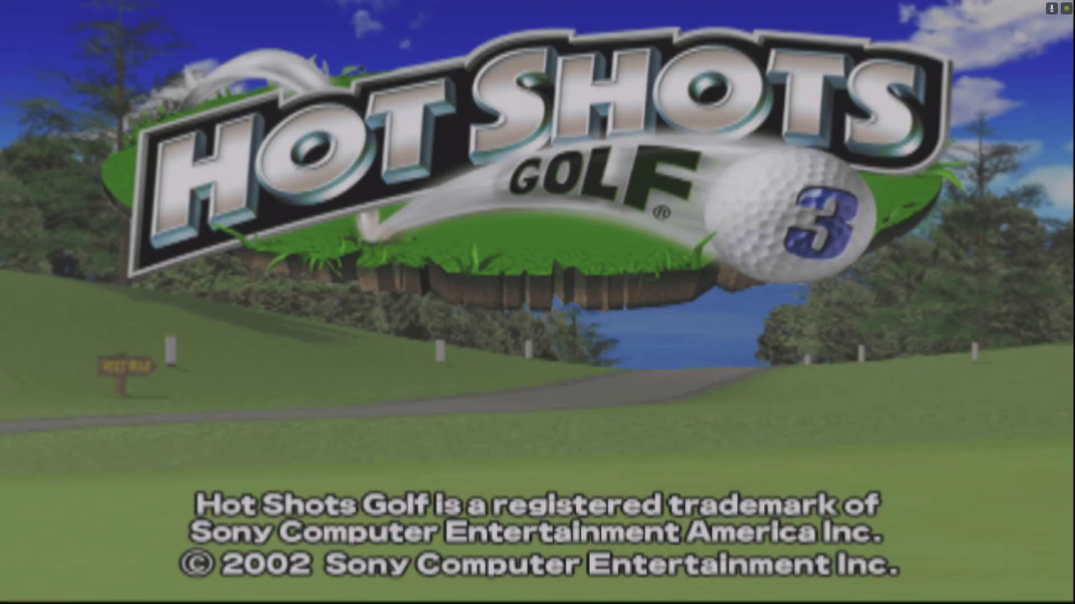
Try CONTINUE, answer NO when no play data is found, then start a NEW GAME to create play data
key("Down")
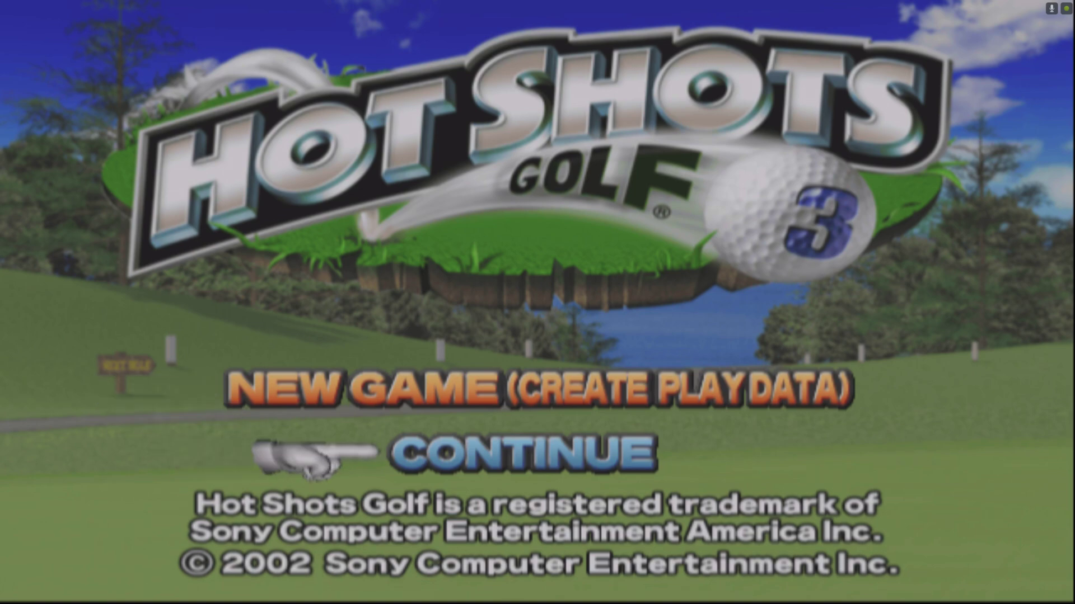
key("Return")
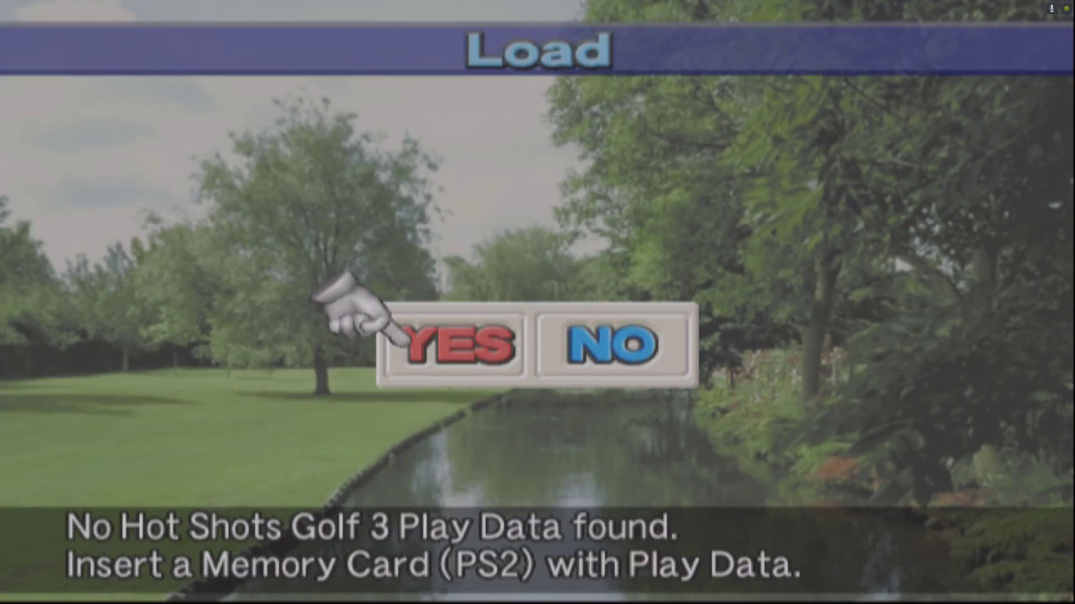
key("Right")
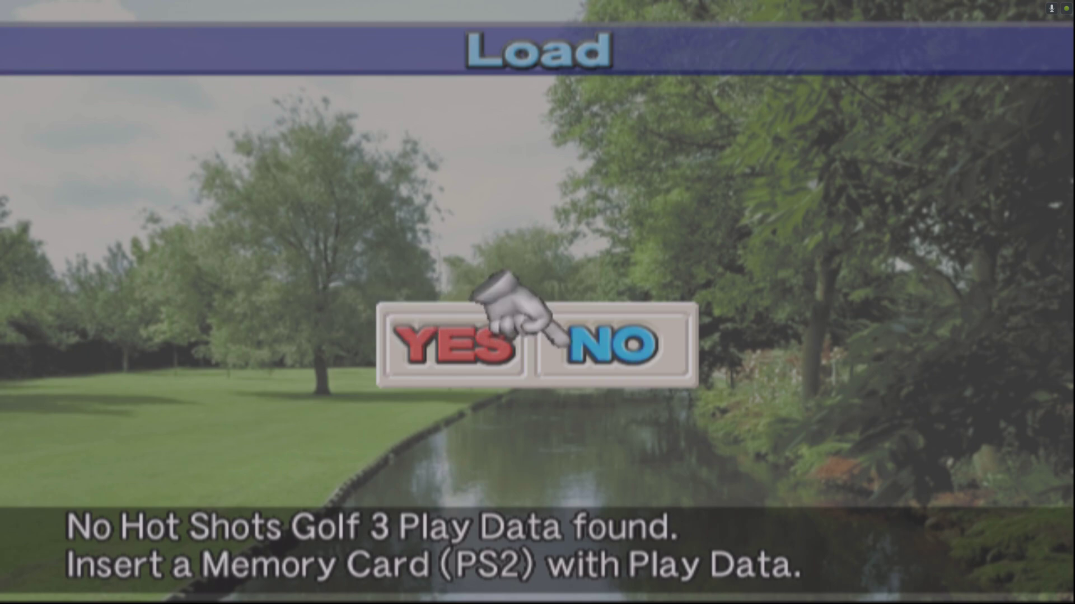
key("Return")
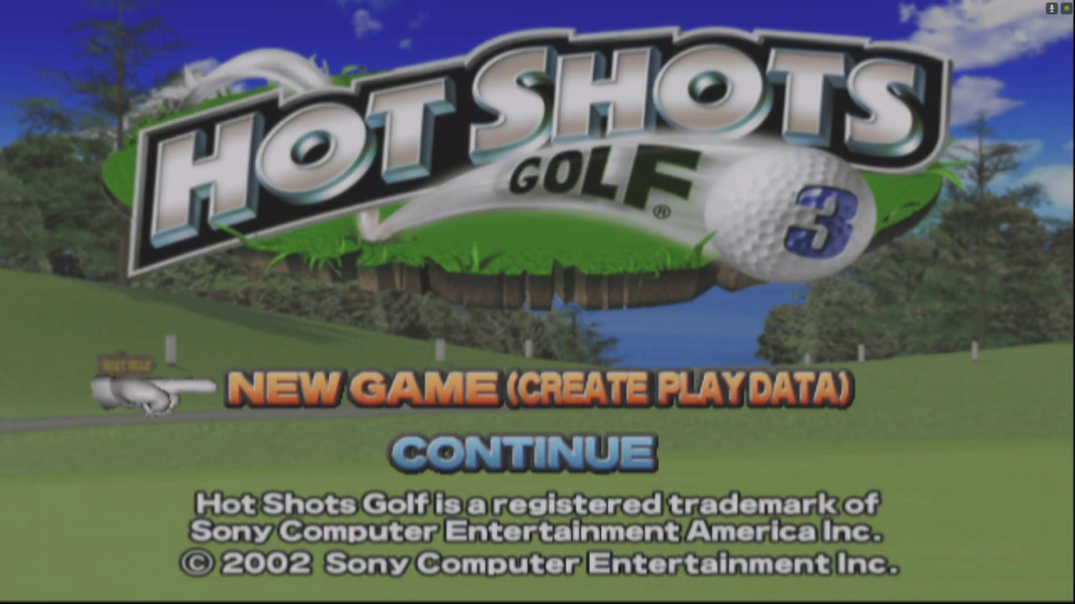
key("Return")
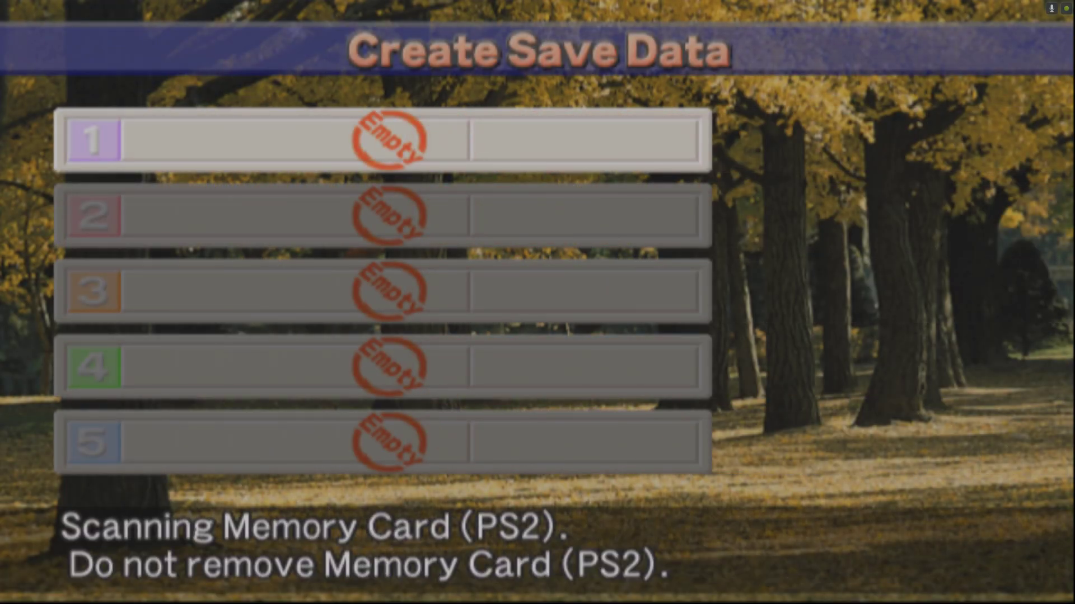
Choose save slot 1 and start spelling the play data filename on the letter keyboard
key("Return")
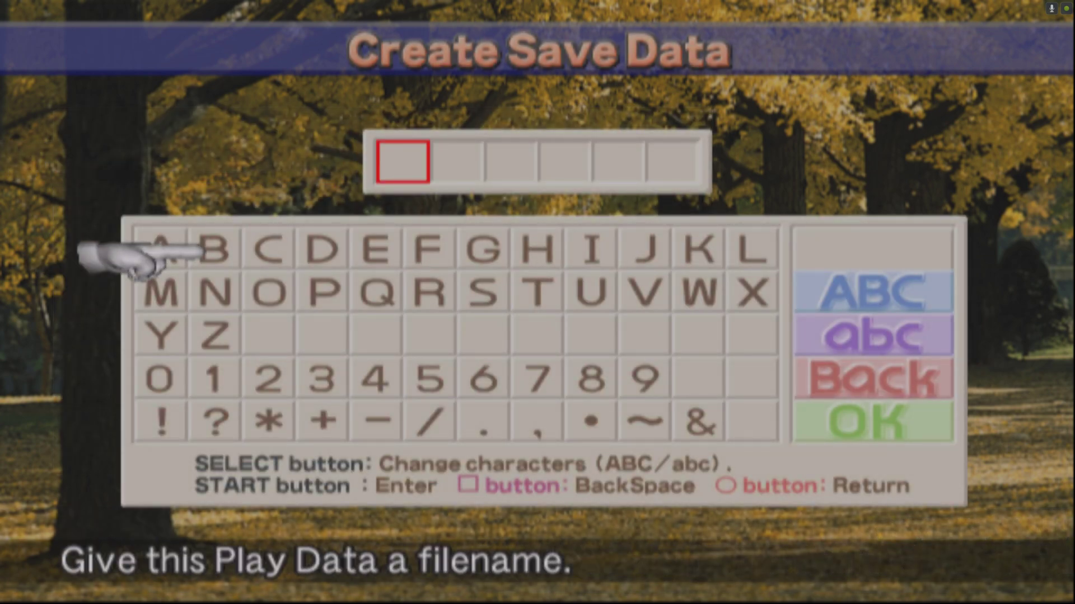
key("Right")
key("Right")
key("Right")
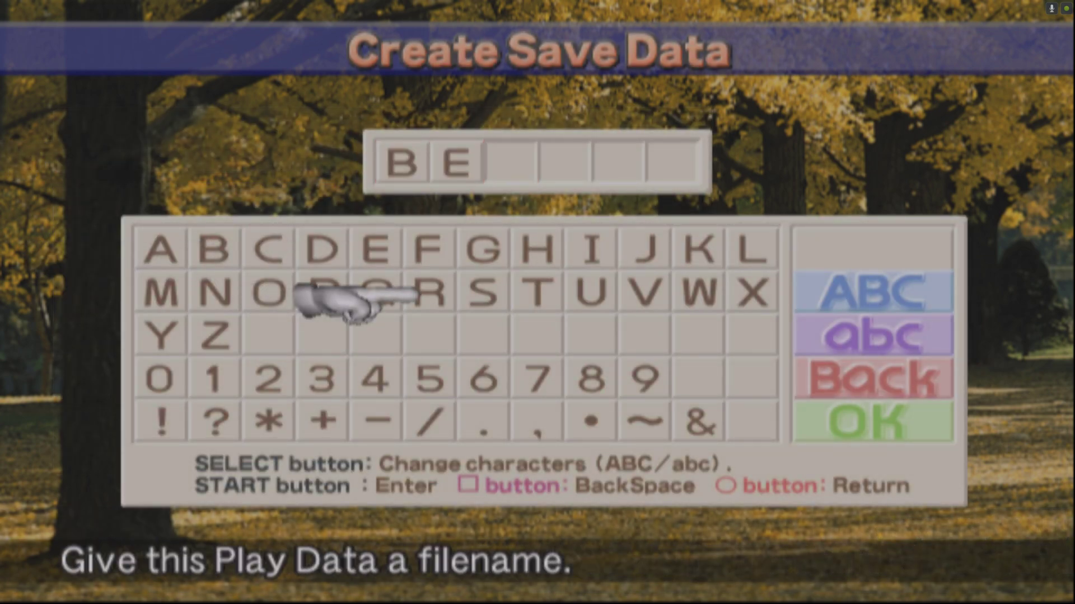
key("Right")
key("Right")
key("Return")
key("Up")
key("Left")
key("Left")
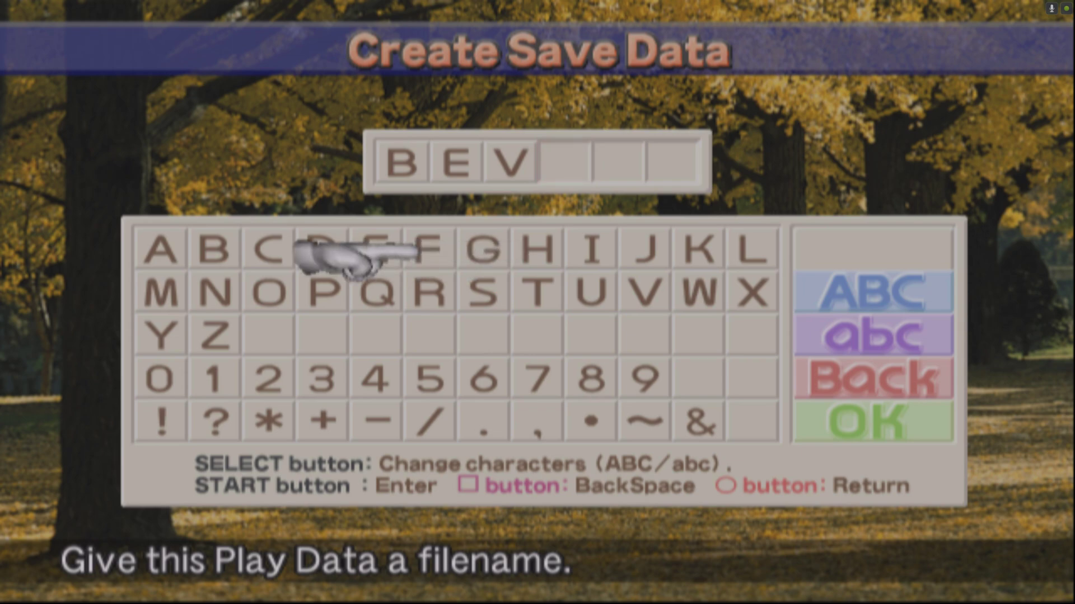
key("Return")
key("Down")
key("Right")
key("Return")
key("Up")
key("Left")
key("Left")
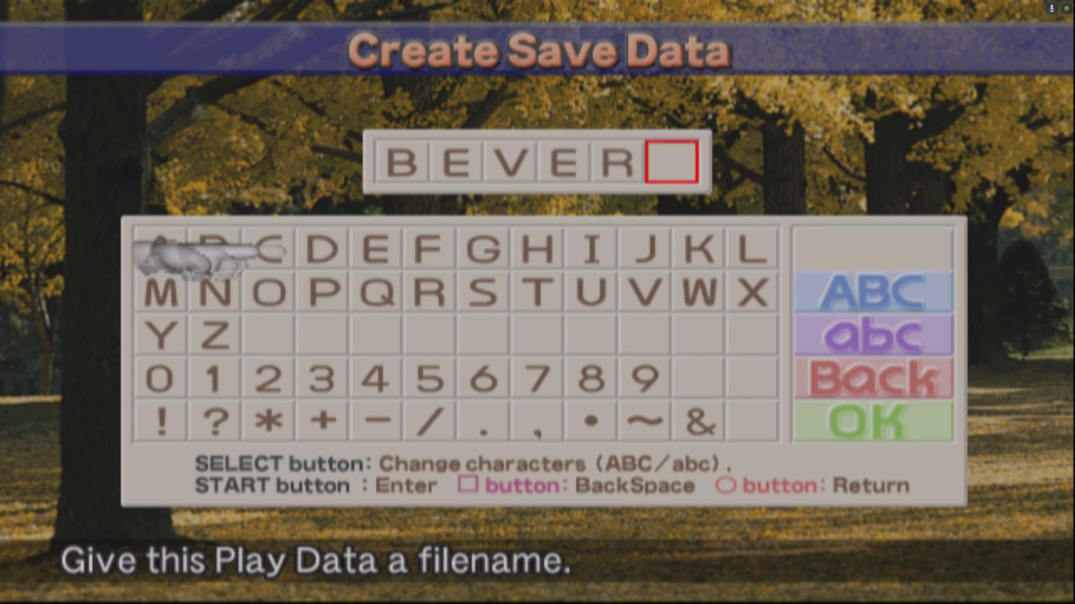
Finish spelling the filename BEVIES, ending with the letters E and S
key("Down")
key("Down")
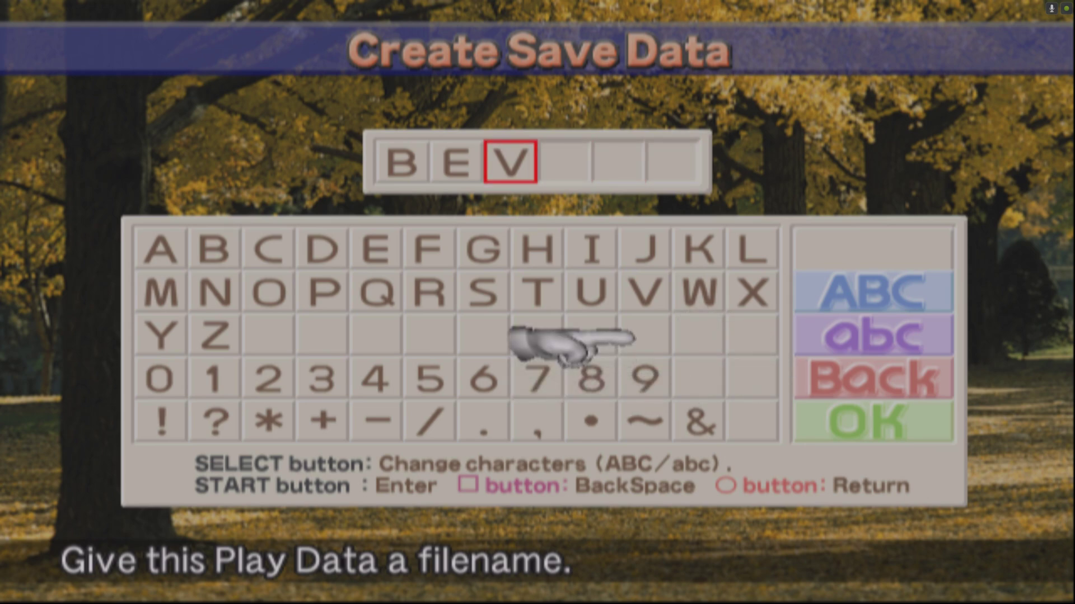
key("Up")
key("Left")
key("Left")
key("Left")
key("Left")
key("Left")
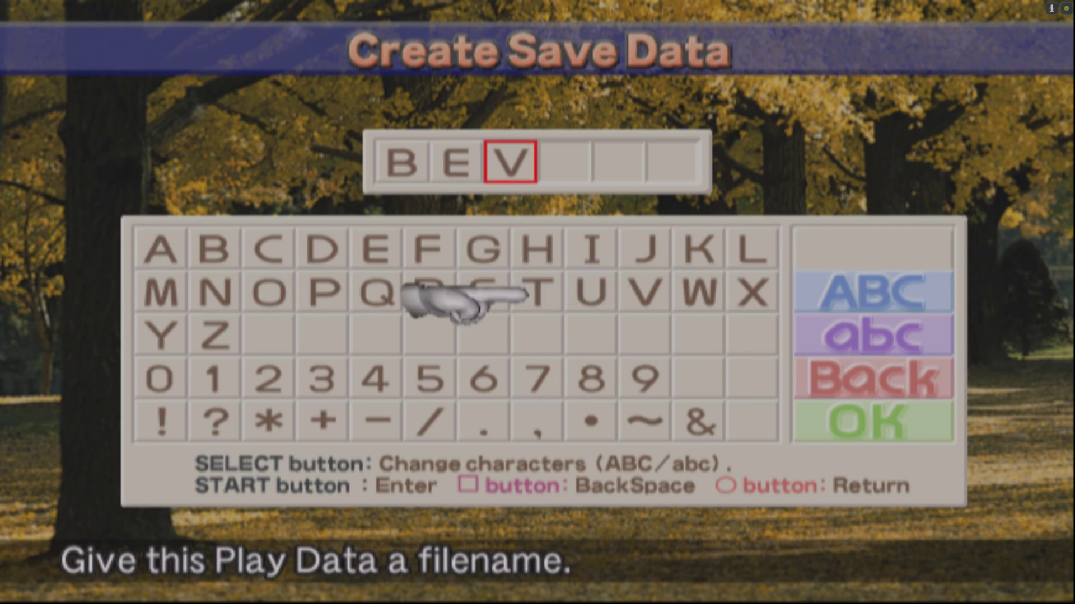
key("Left")
key("Up")
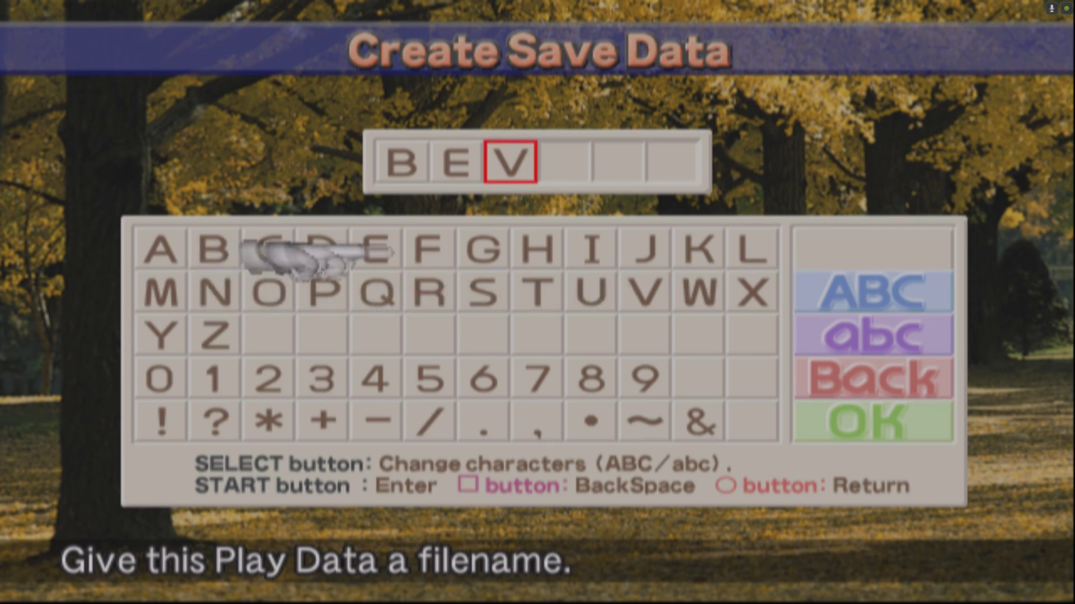
key("Right")
key("Right")
key("Right")
key("Right")
key("Down")
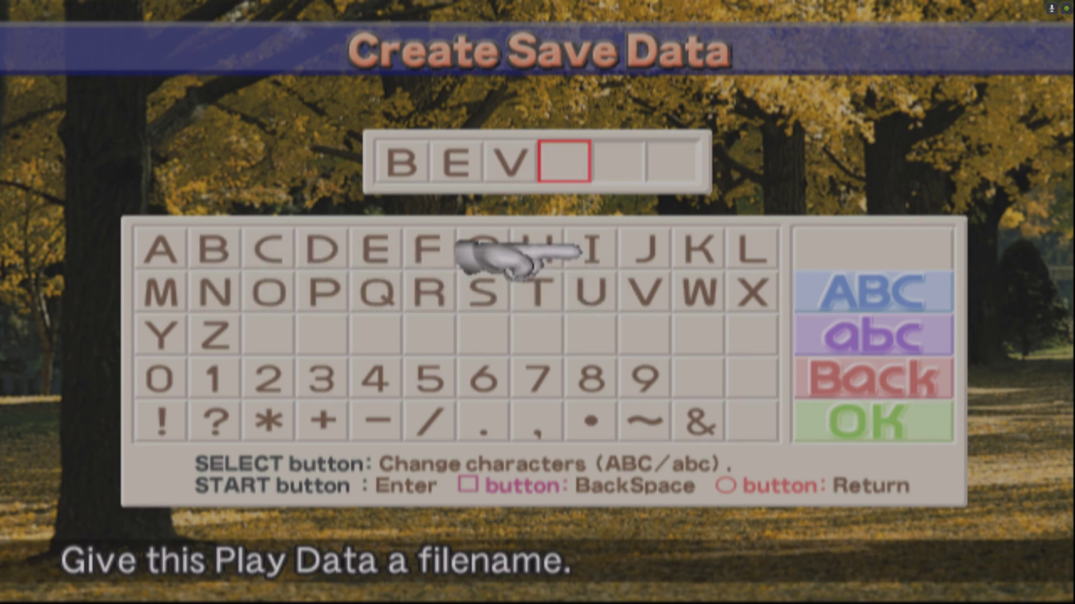
key("Left")
key("Left")
key("Return")
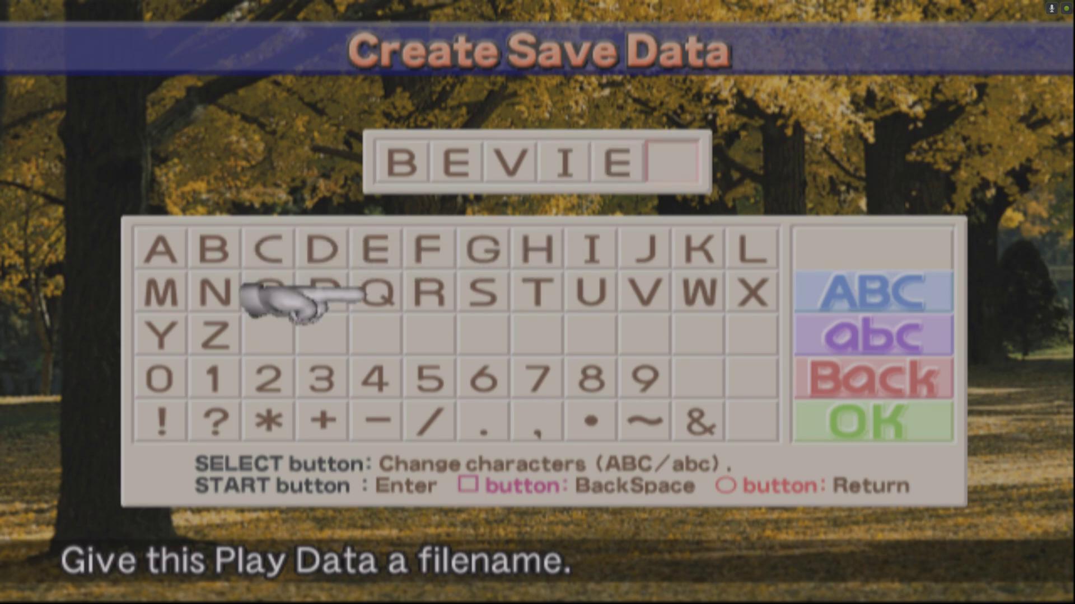
key("Return")
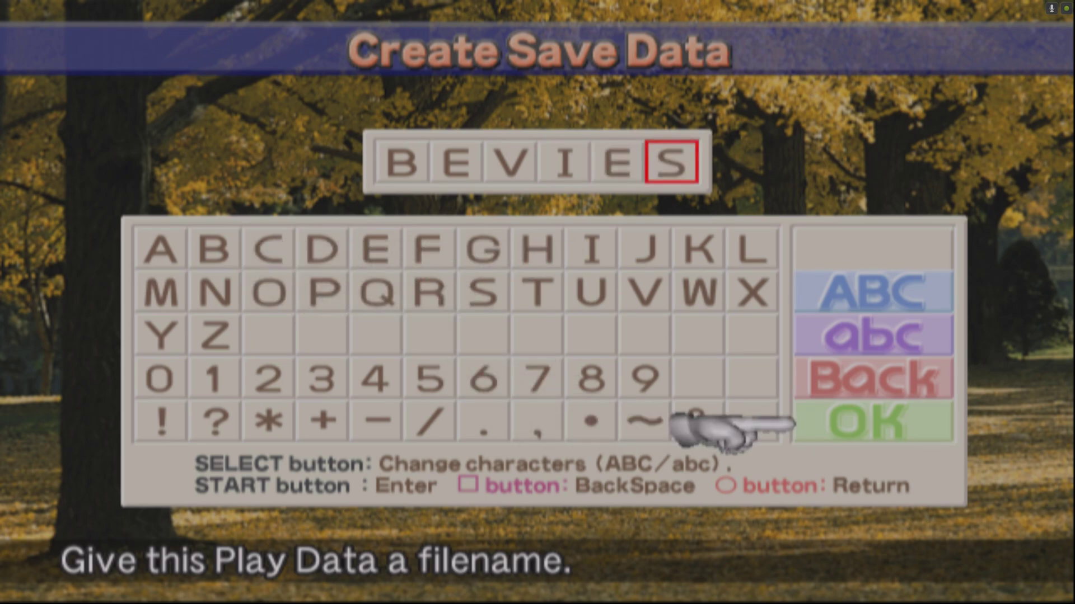
Confirm the filename BEVIES with YES, then answer NO to the offered save slot
key("Return")
key("Left")
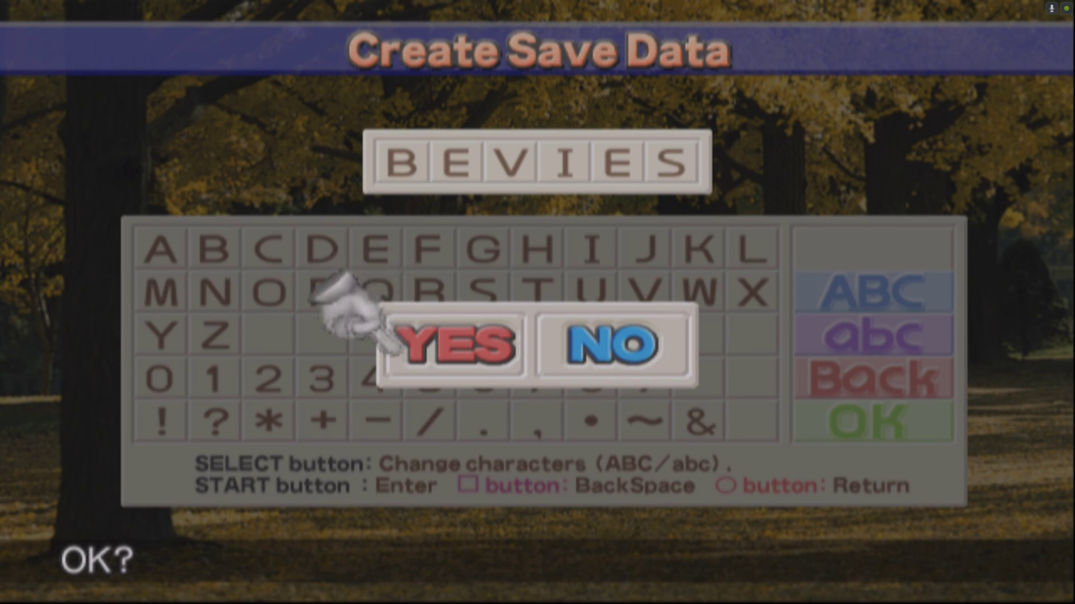
key("Return")
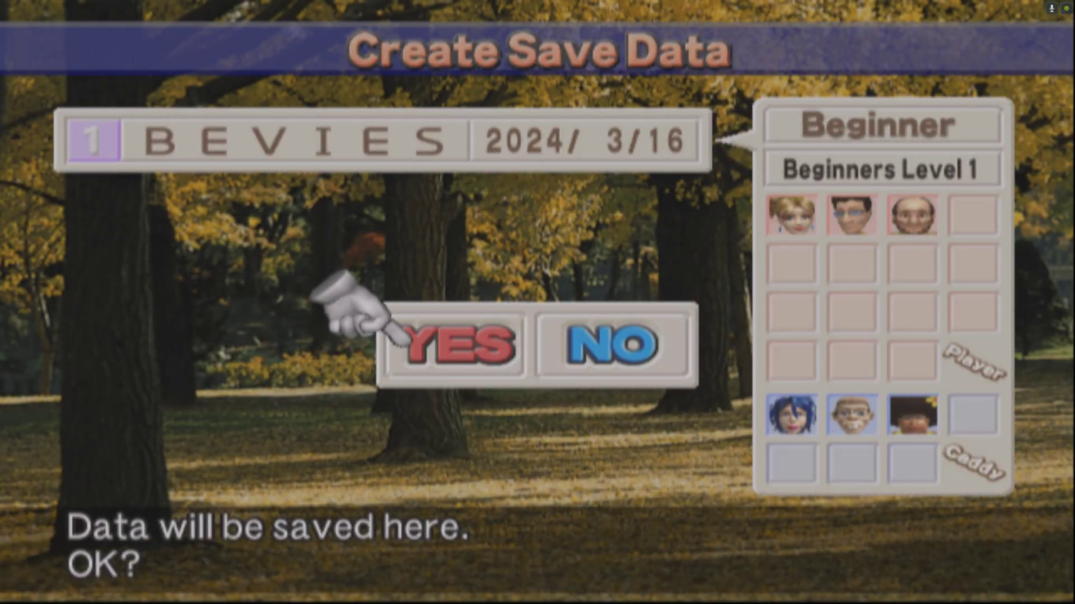
key("Right")
key("Return")
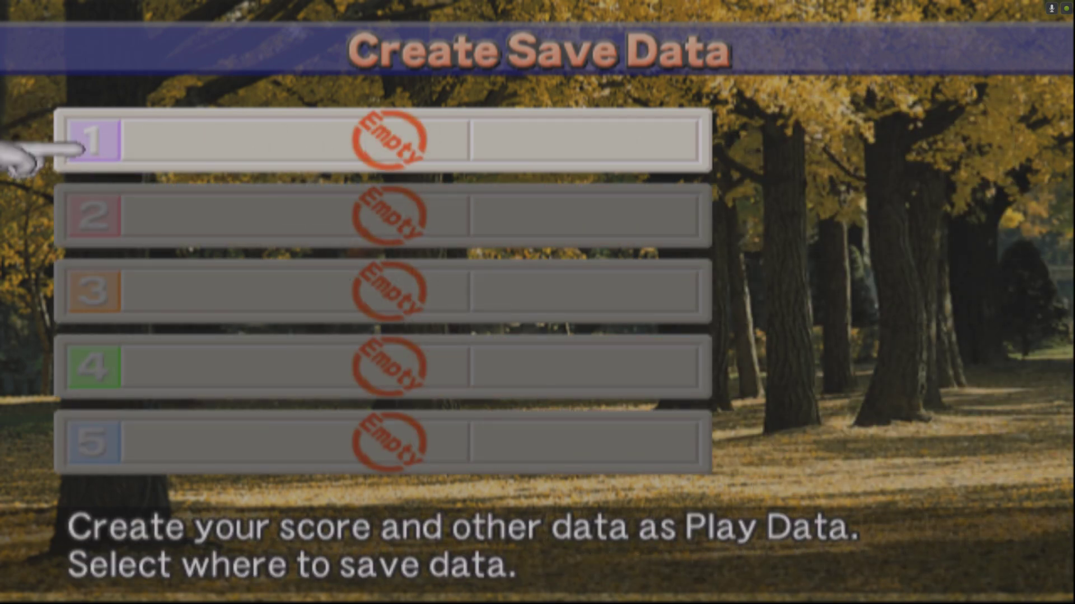
Pick slot 1, confirm the BEVIES name, and answer YES to create play data
key("Return")
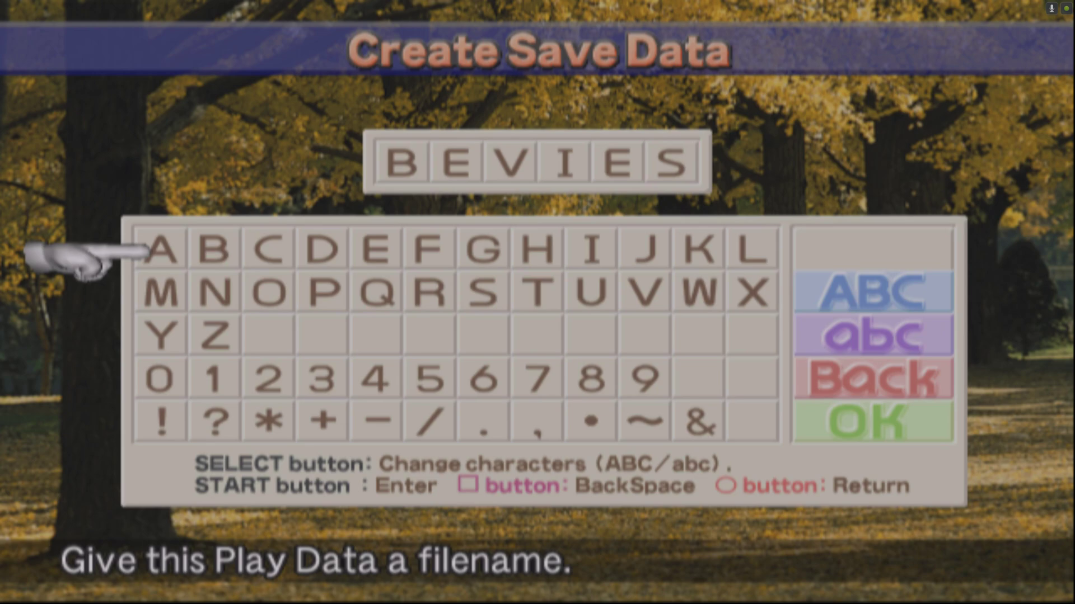
key("Right")
key("Right")
key("Right")
key("Right")
key("Right")
key("Right")
key("Right")
key("Right")
key("Right")
key("Right")
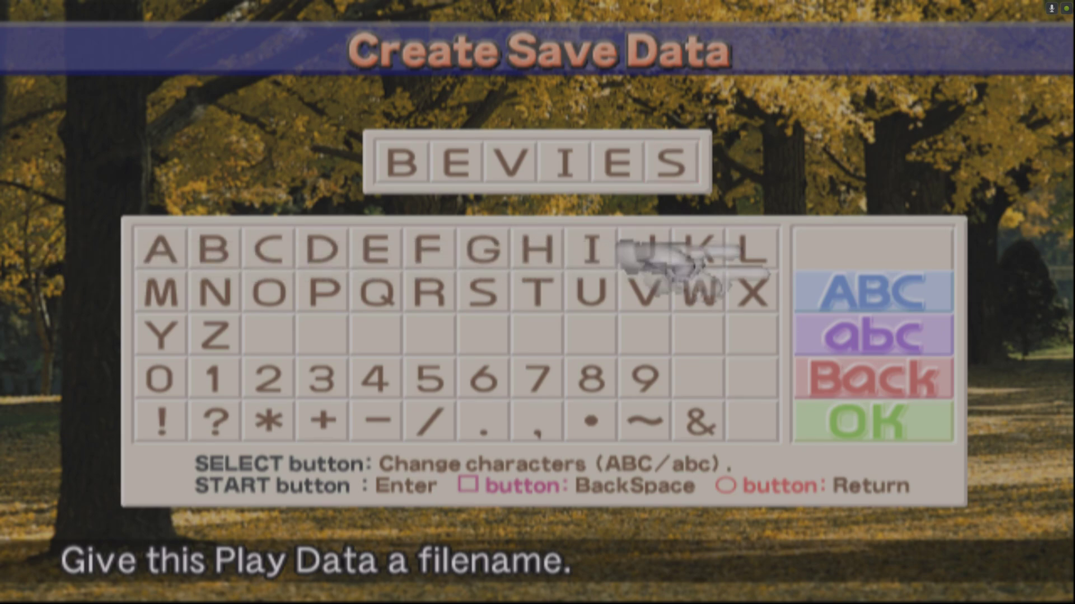
key("Down")
key("Down")
key("Down")
key("Return")
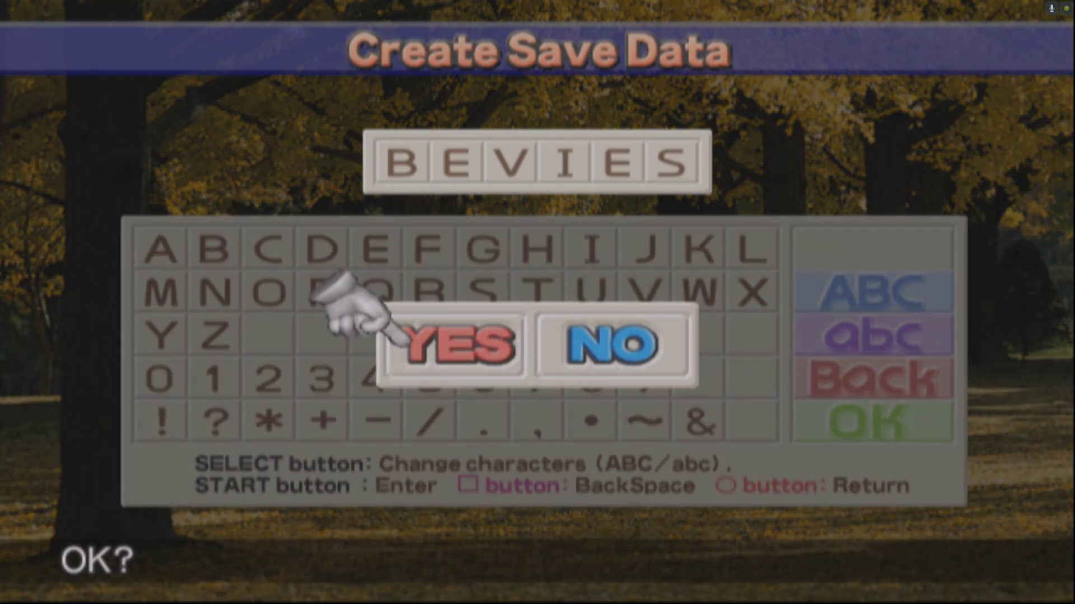
key("Return")
key("Return")
key("Right")
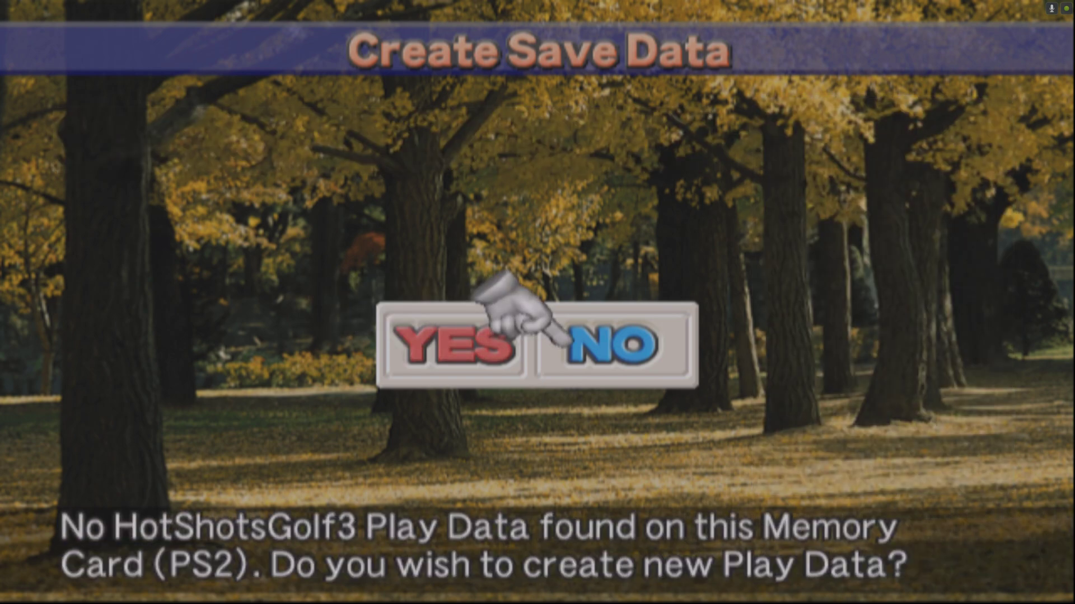
key("Left")
key("Right")
key("Left")
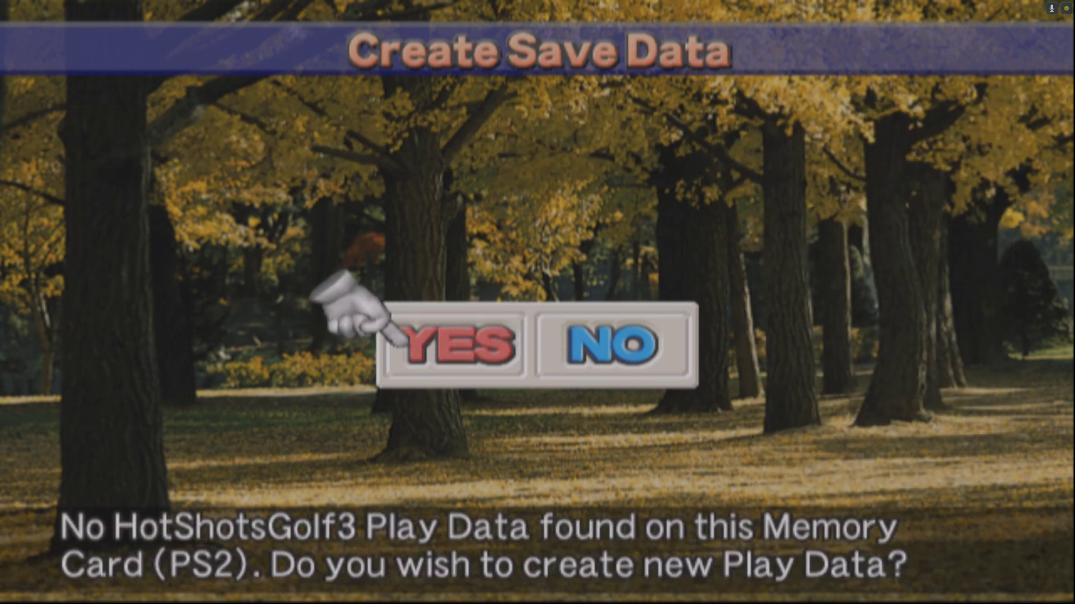
key("Return")
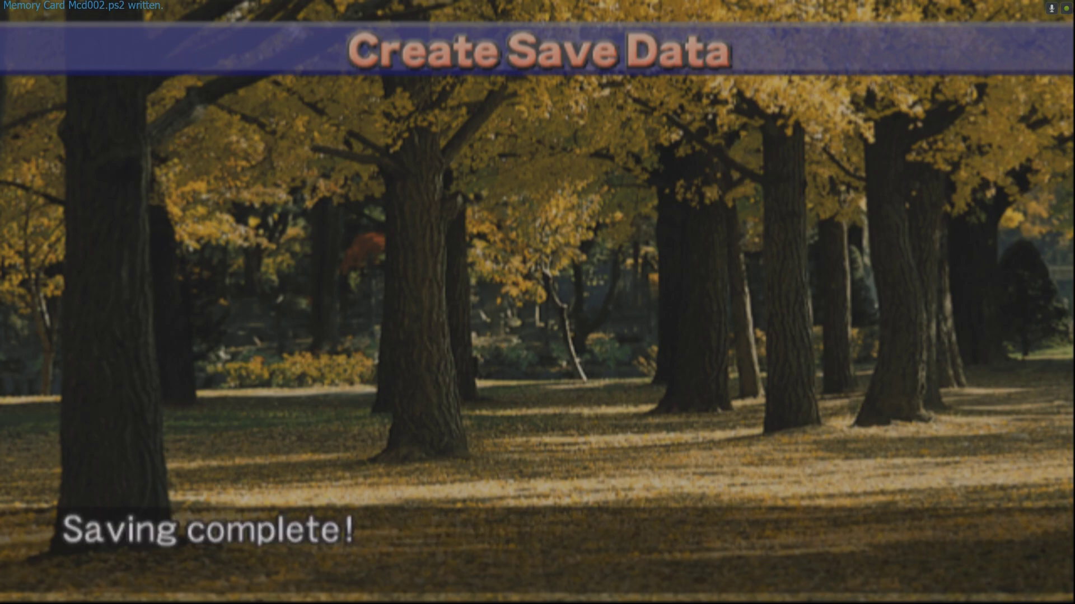
Dismiss the save notice and select Single-Player Golf on the Main Menu
key("Right")
key("Down")
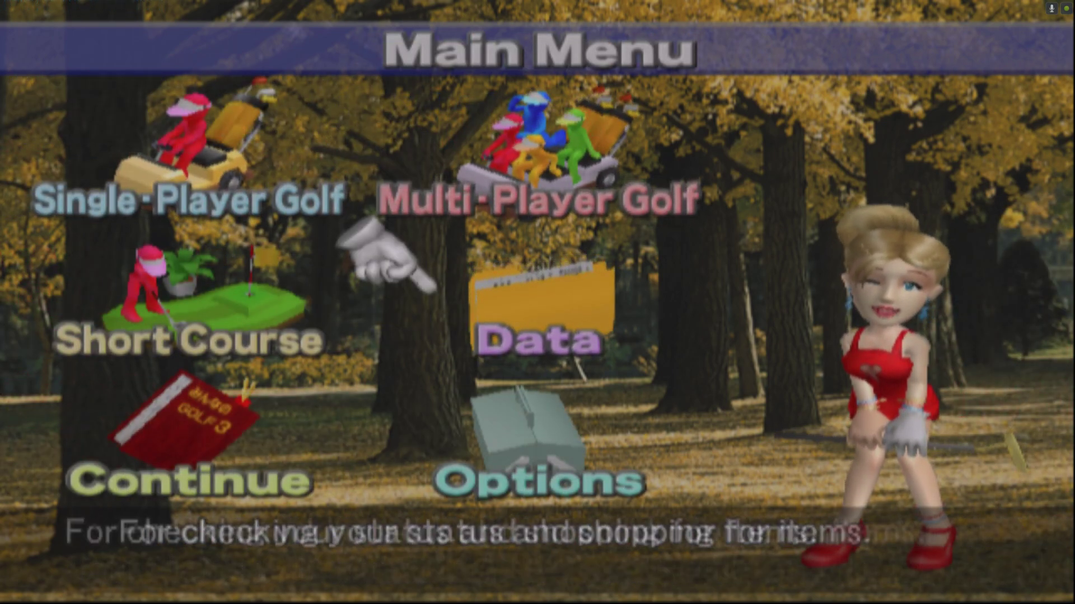
key("Left")
key("Up")
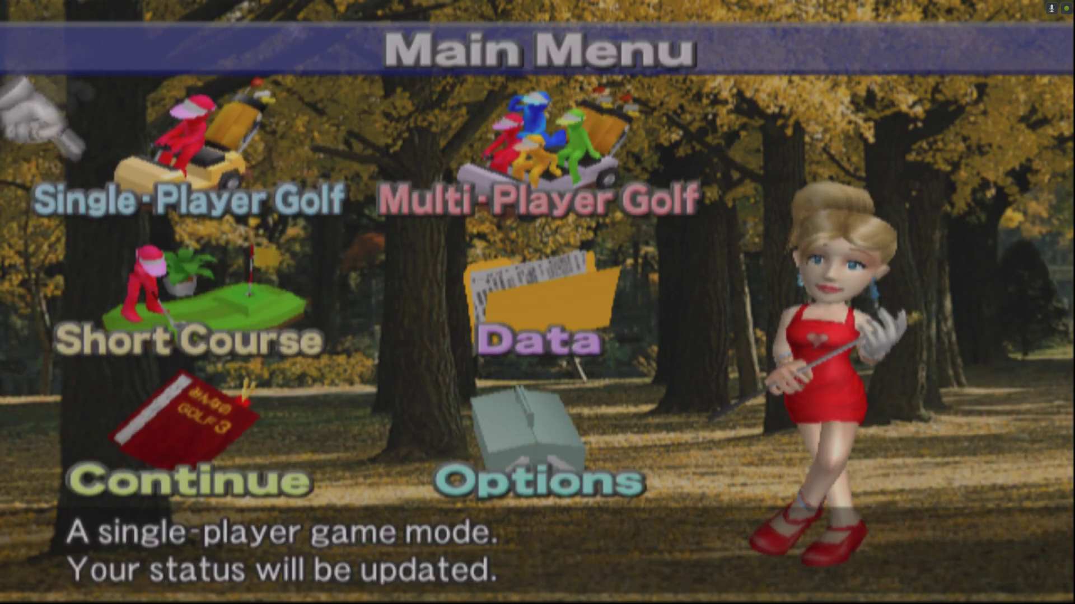
key("Return")
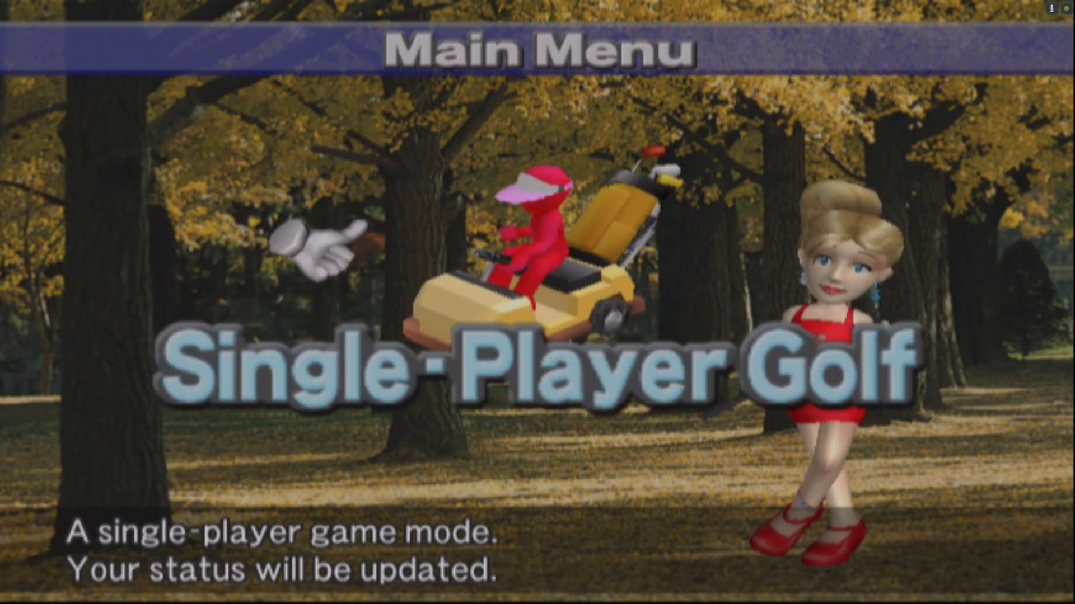
Choose VS Mode with Jonnie as the player and Spike as the opponent
key("Right")
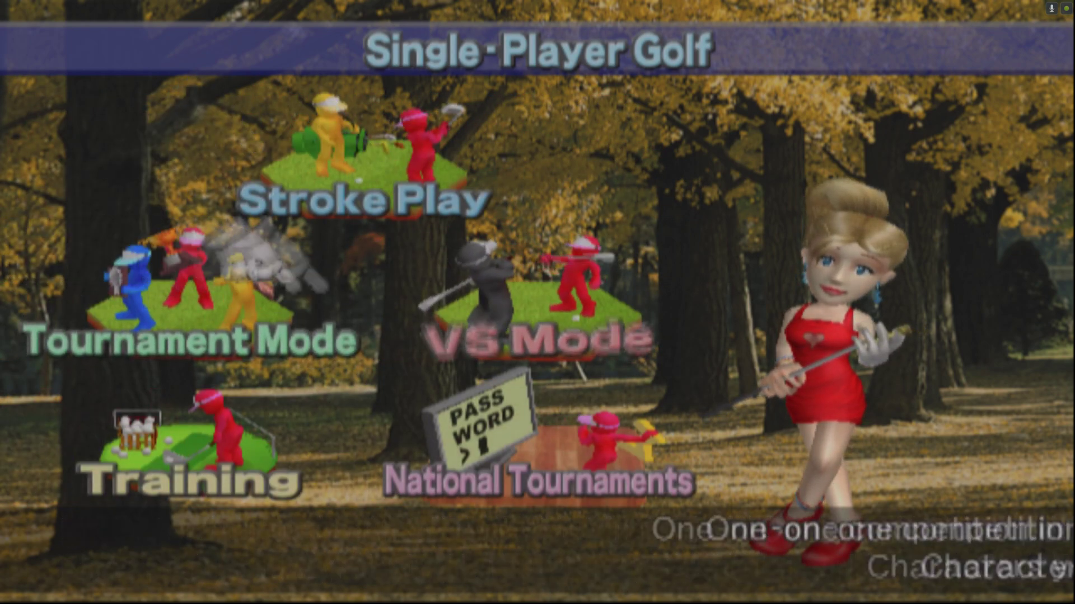
key("Return")
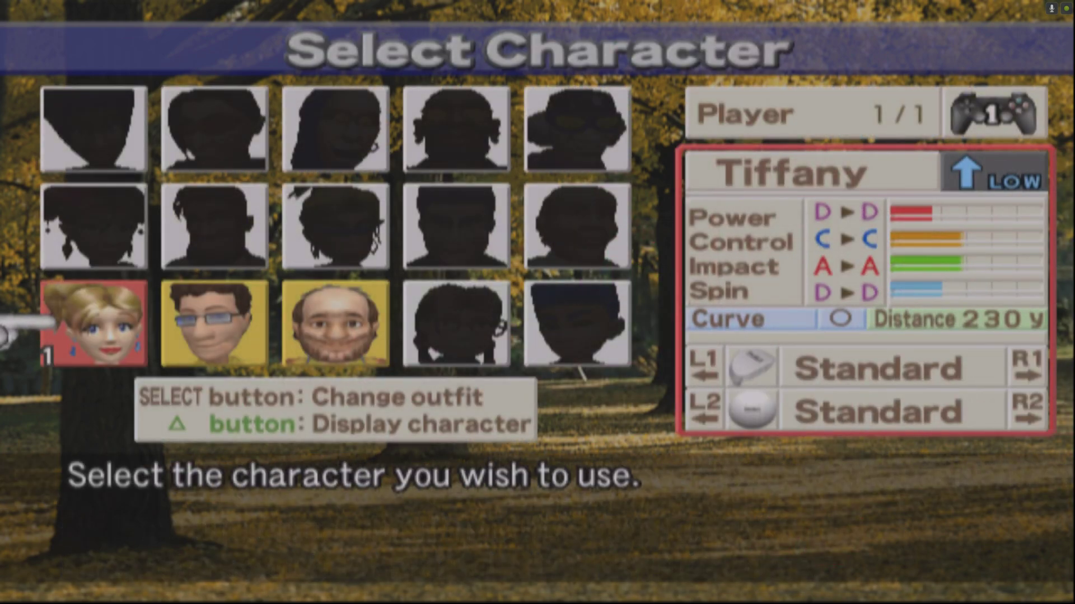
key("Right")
key("Right")
key("Left")
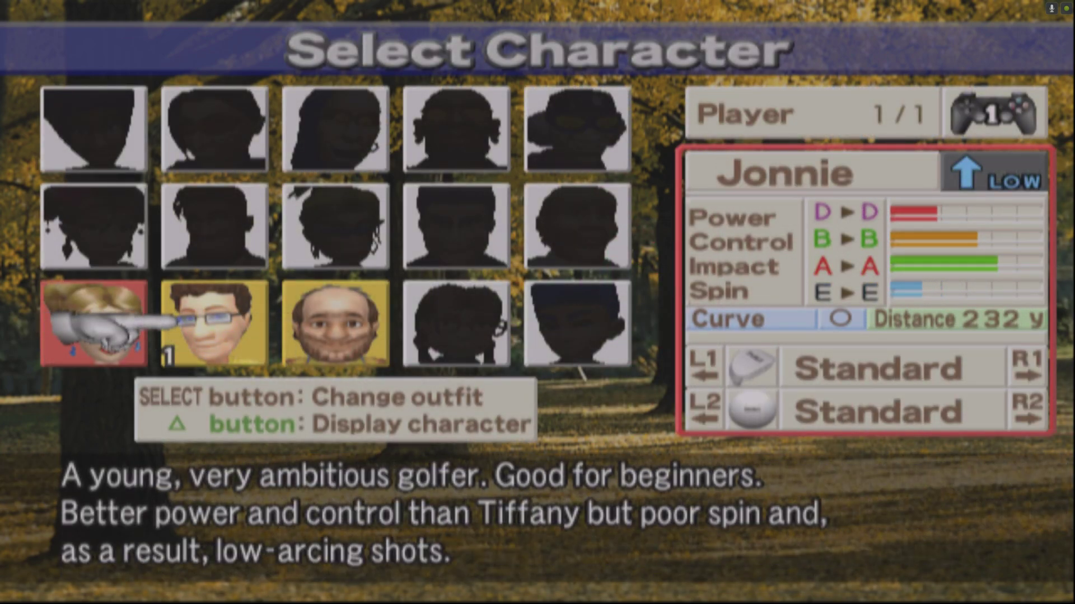
key("Return")
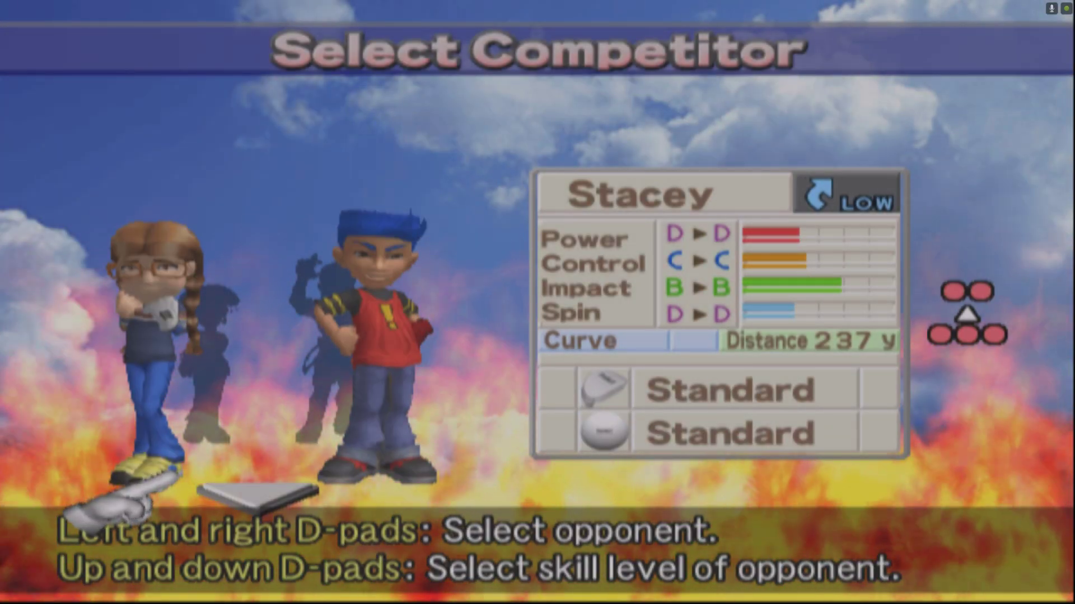
key("Right")
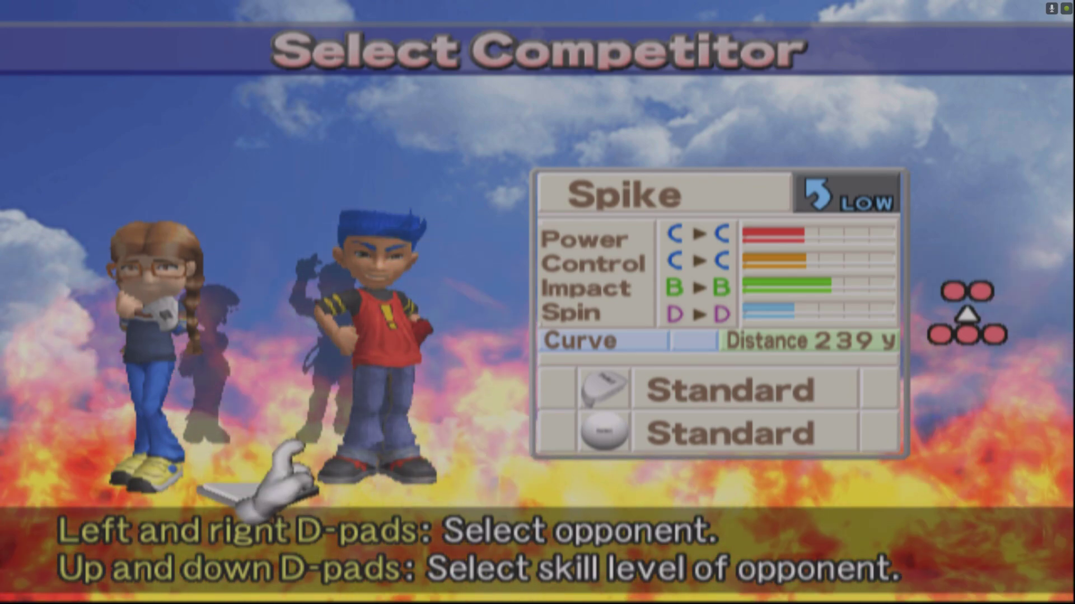
key("Return")
Select Aloha Beach Resort, set the season to Summer, and confirm starting the round
key("Right")
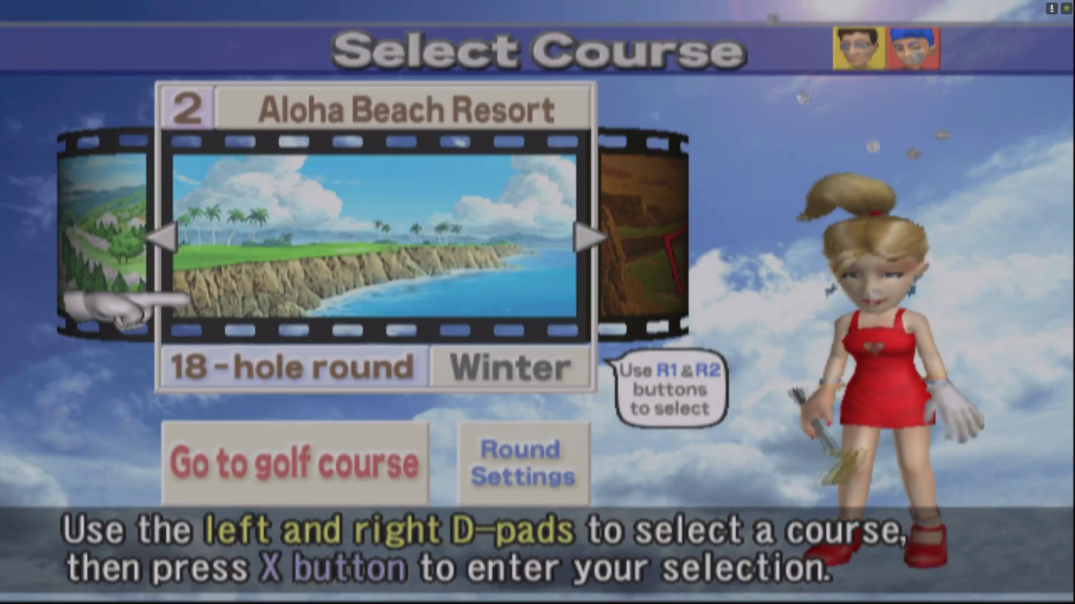
key("Left")
key("Right")
key("Right")
key("Left")
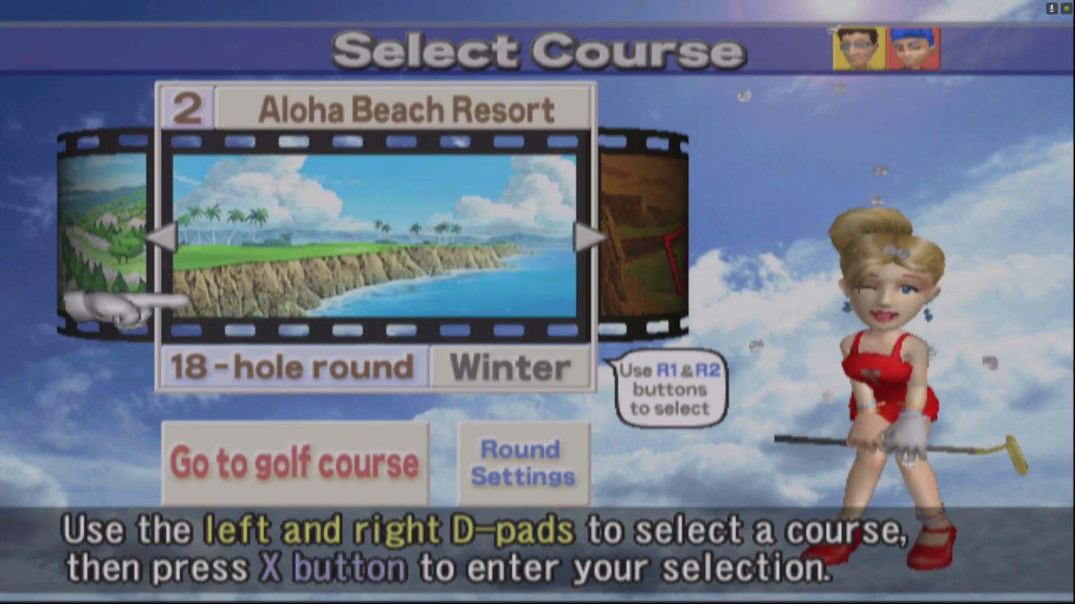
key("Return")
key("Escape")
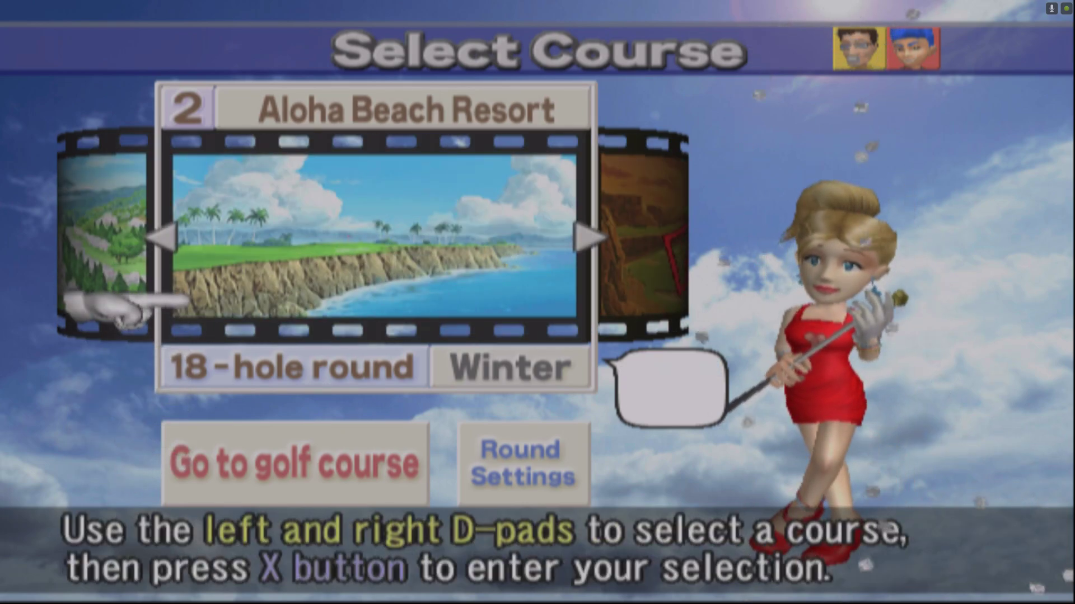
key("e")
key("e")
key("Return")
key("Return")
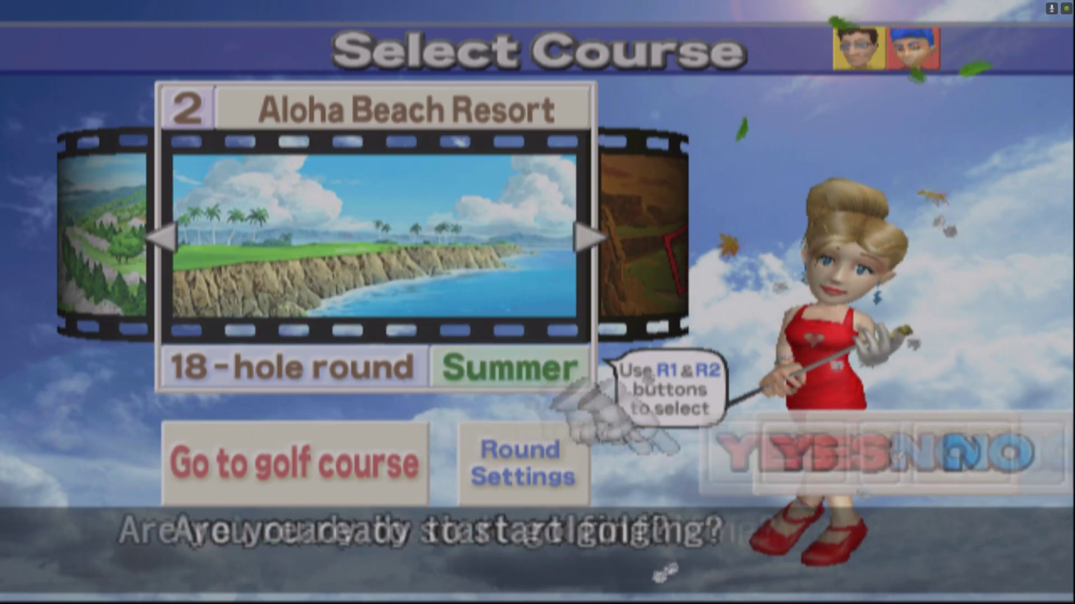
key("Return")
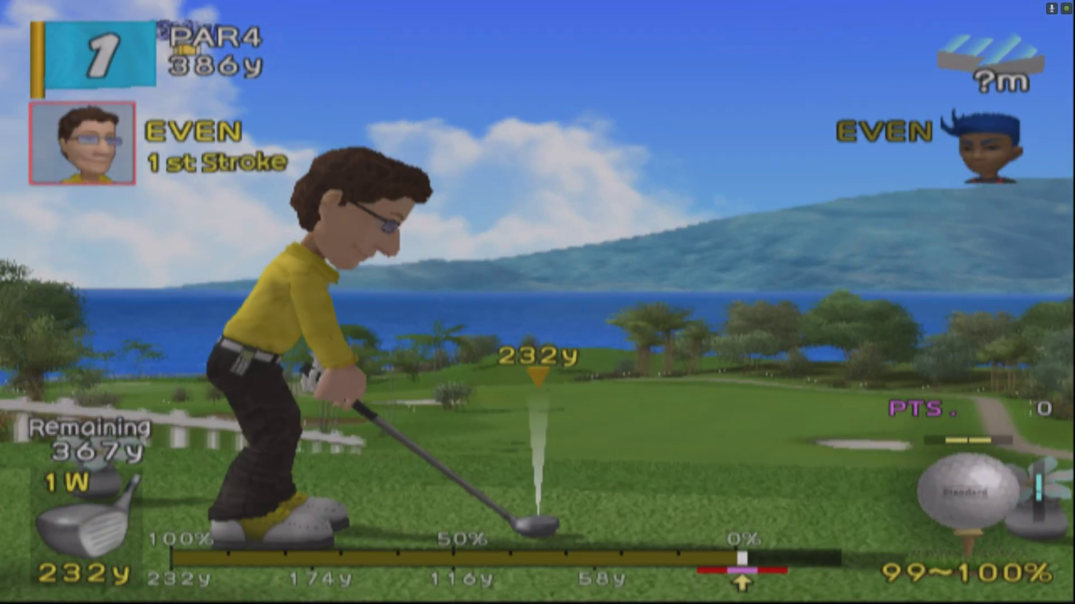
Aim the hole-1 tee shot left, preview the landing area, and drive 216.20y onto the fairway
key("Right")
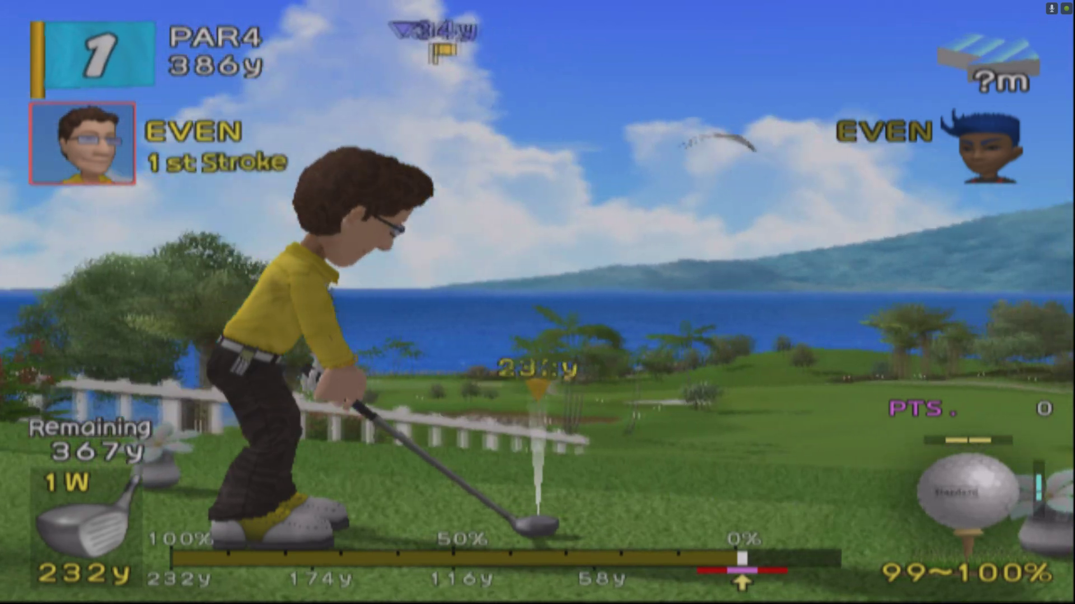
key("Left")
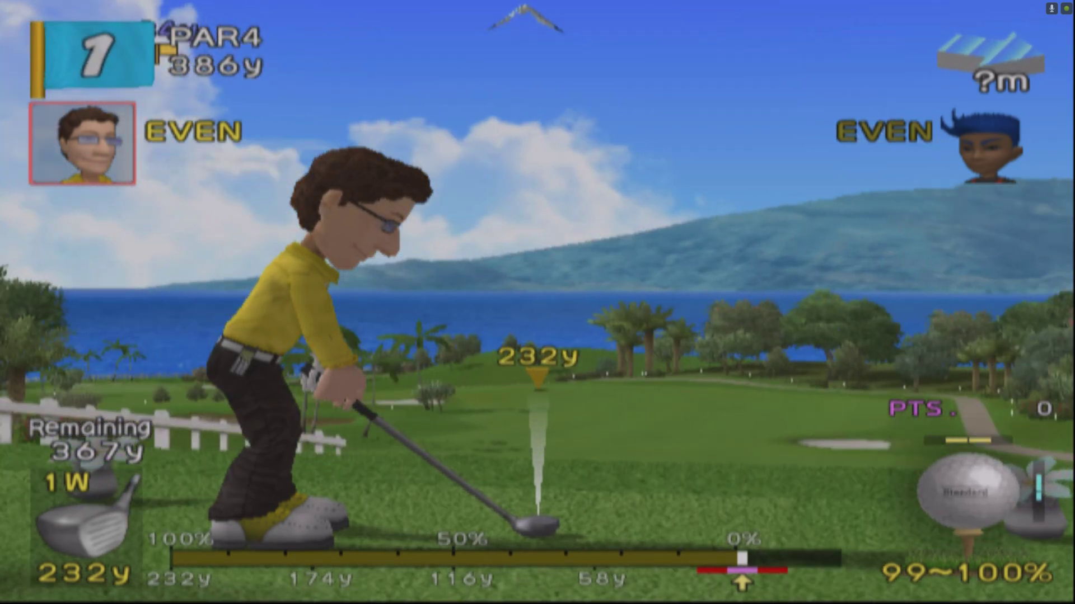
key("Left")
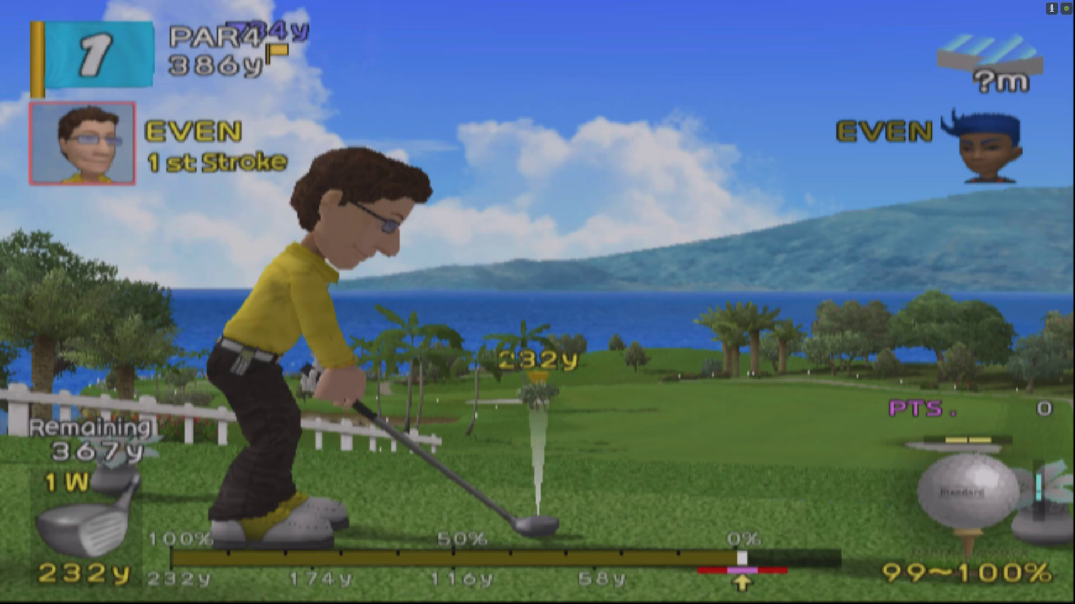
key("Left")
key("Left")
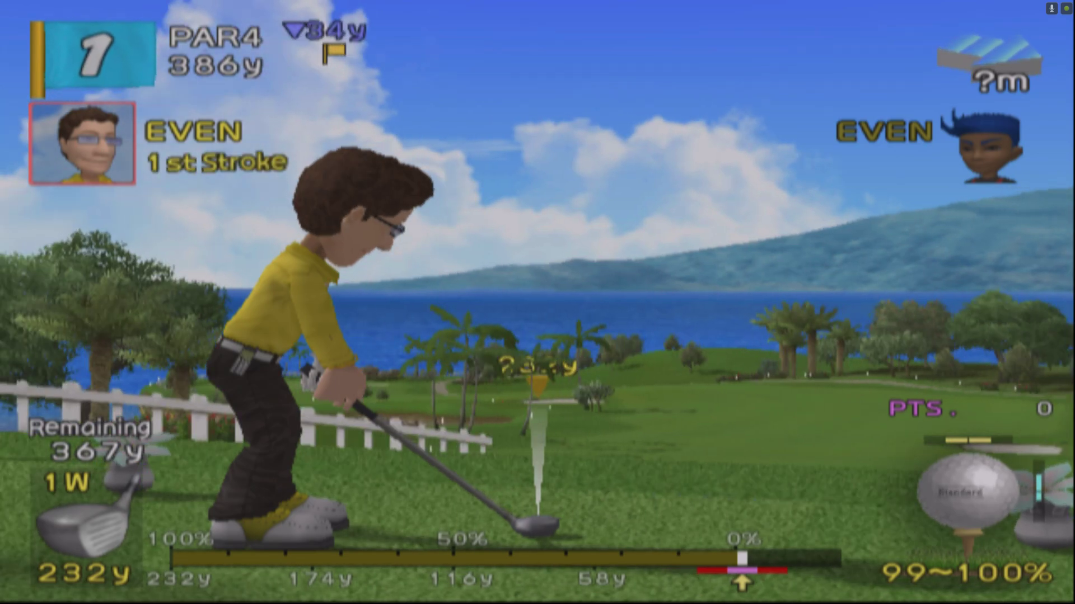
key("Up")
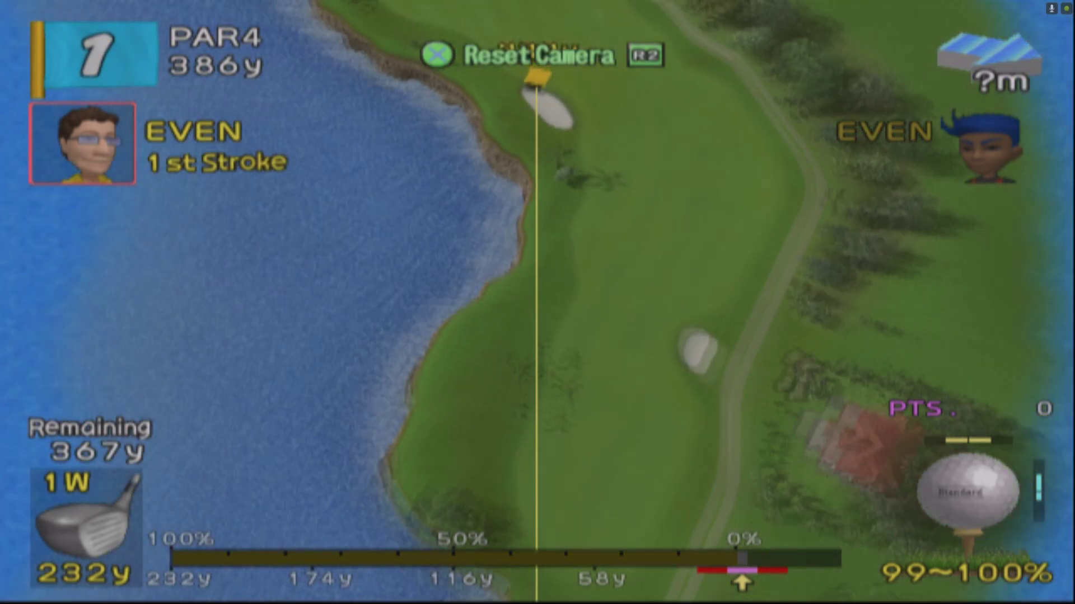
key("x")
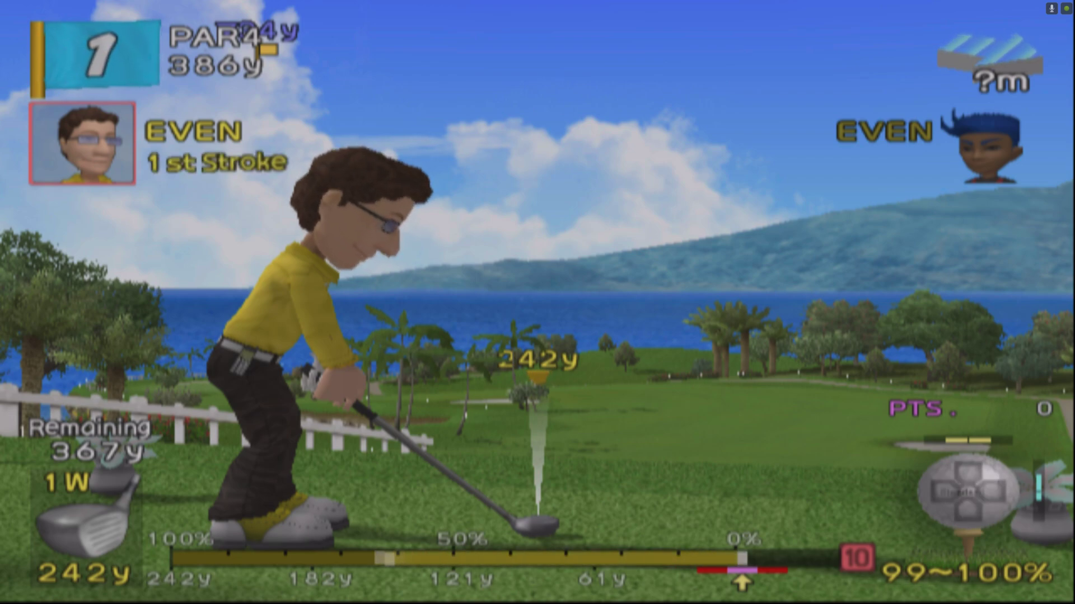
key("x")
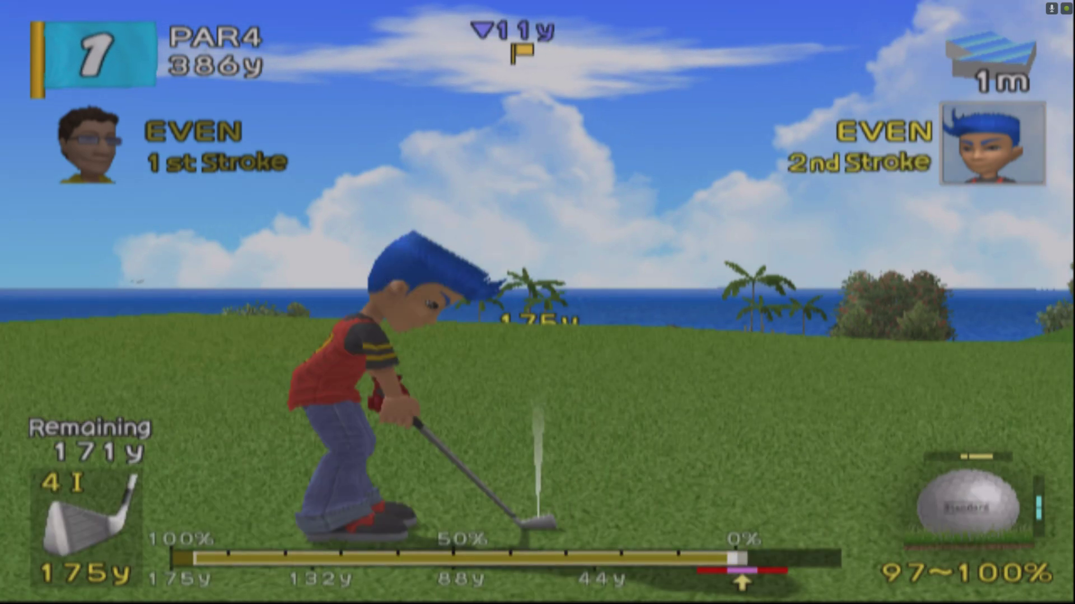
Let the opponent hit his 4-iron, then aim and play the 5-iron approach to 19.6y
key("x")
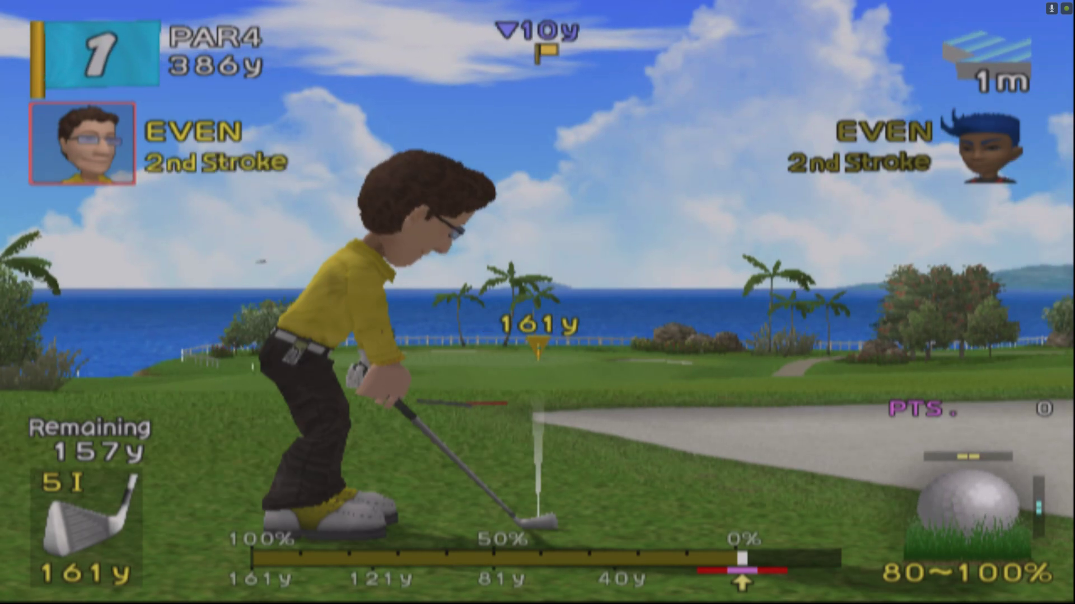
key("Left")
key("Left")
key("Left")
key("Left")
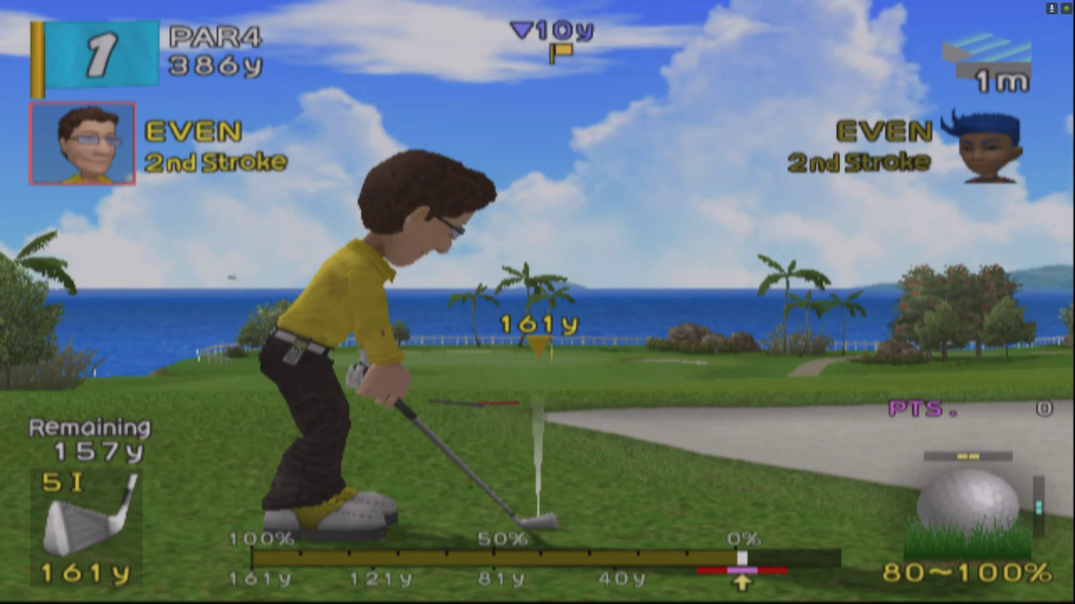
key("Right")
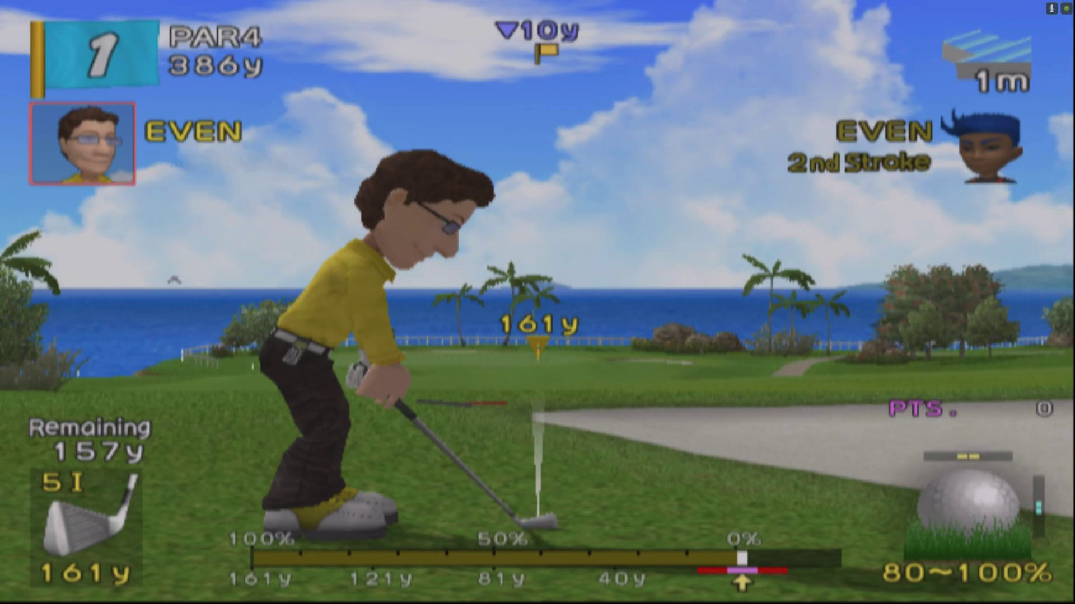
key("Up")
key("Up")
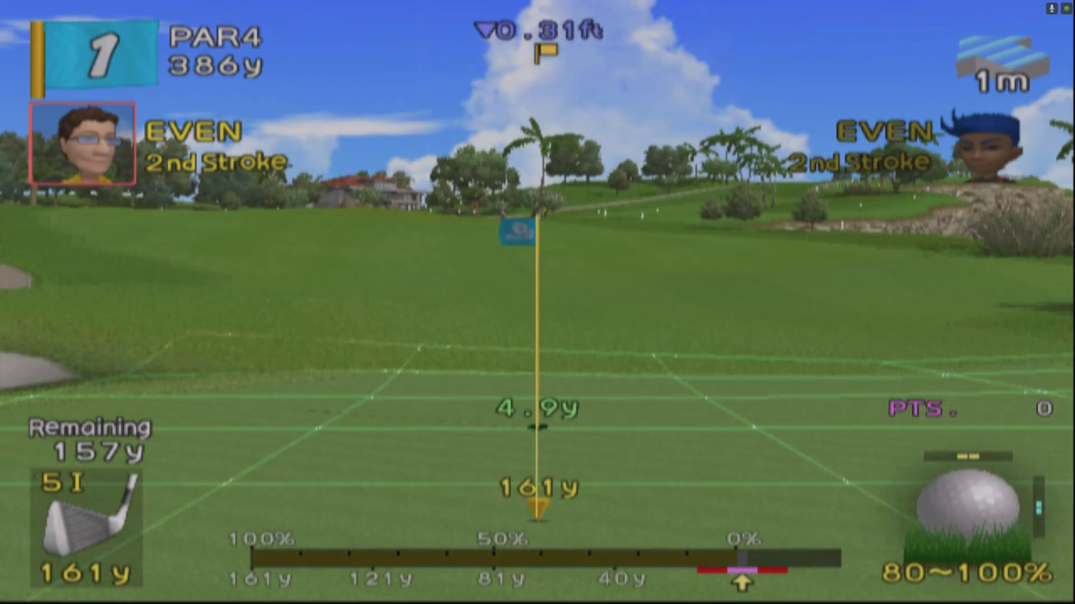
key("Left")
key("Left")
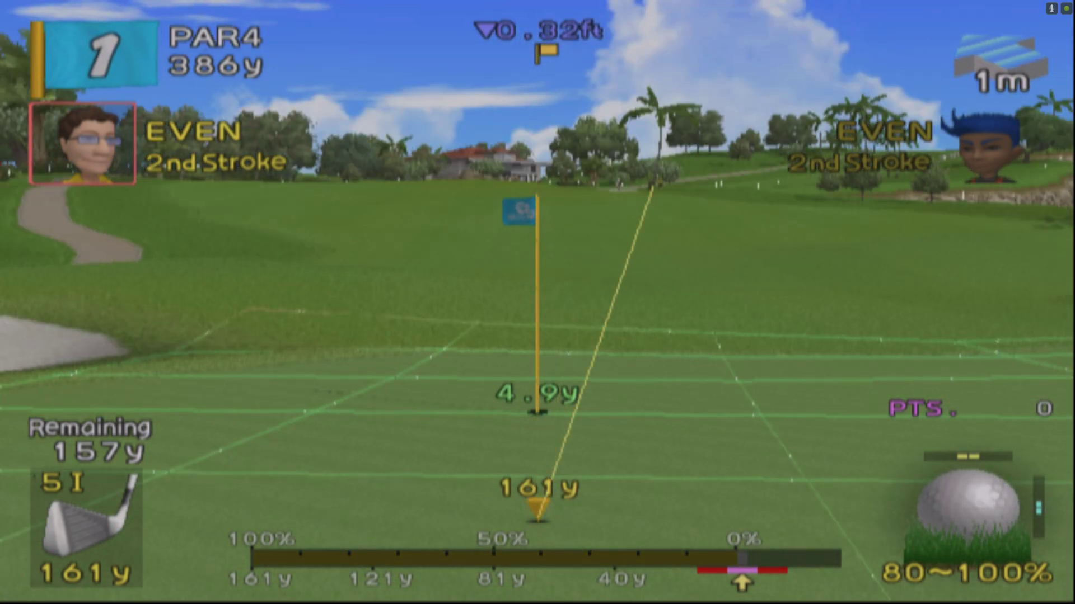
key("space")
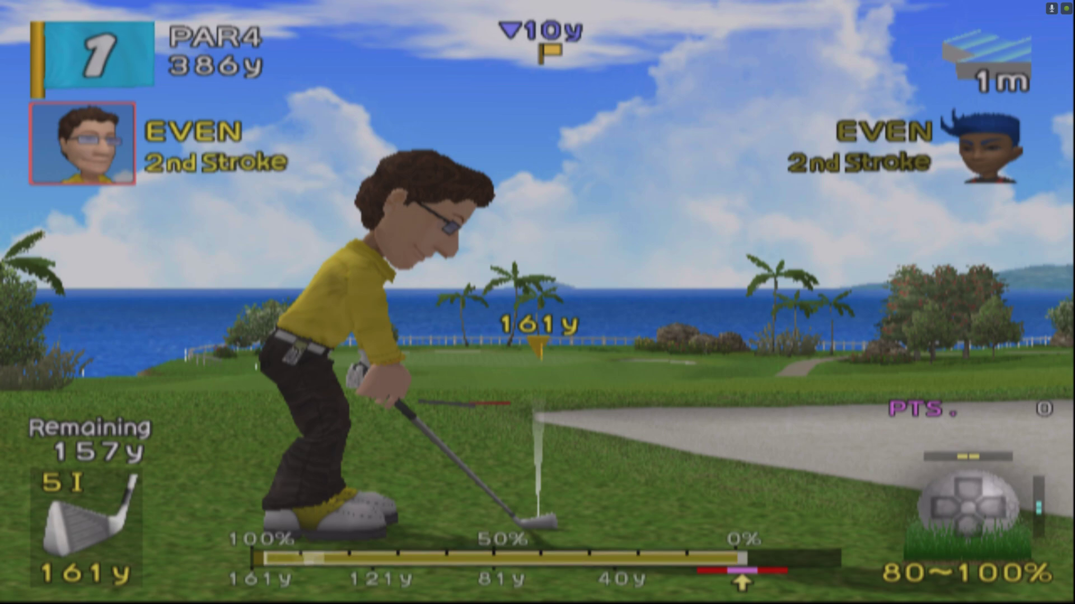
key("space")
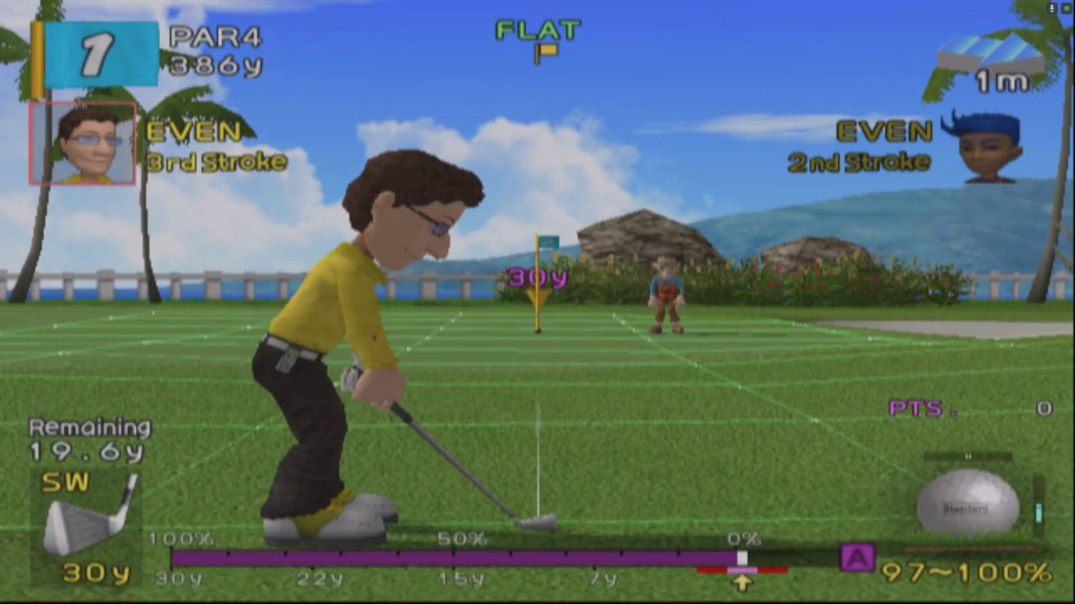
Chip with the sand wedge to 4.3ft, then play the opponent's bunker shot
key("Right")
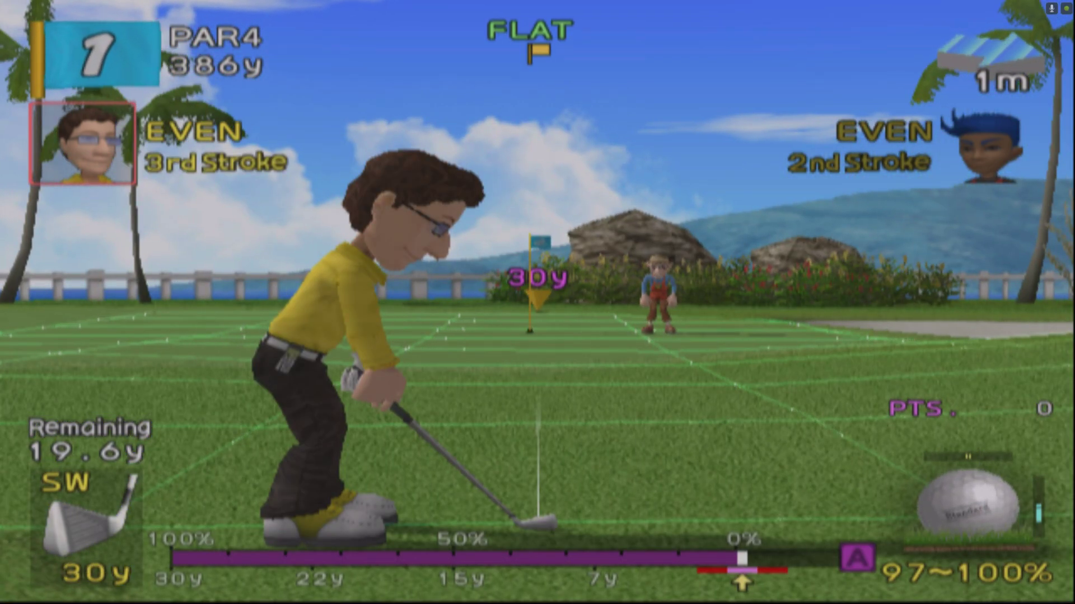
key("Left")
key("Left")
key("Right")
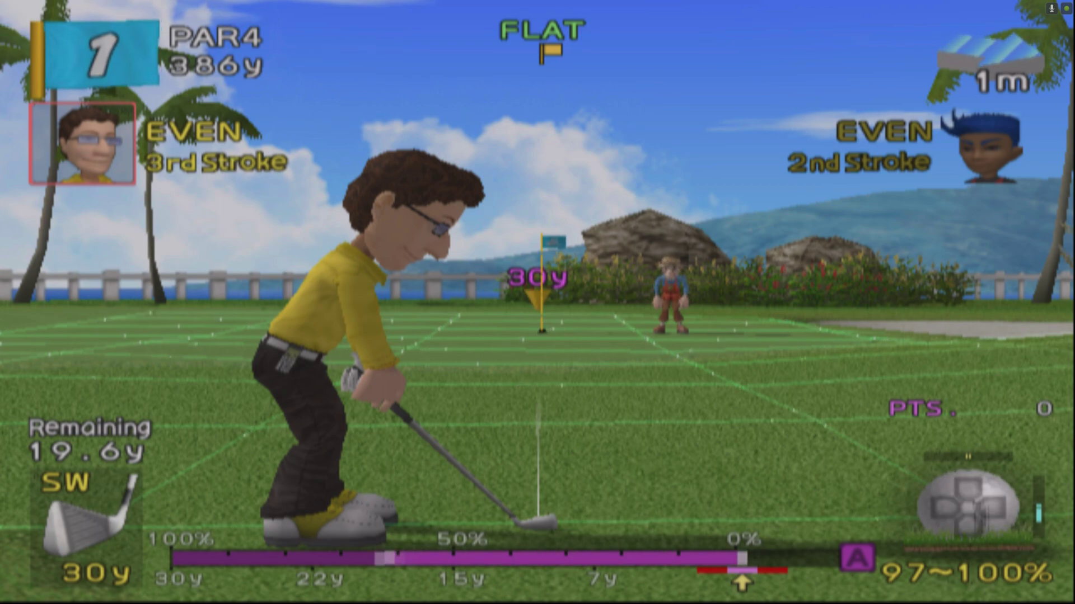
key("k")
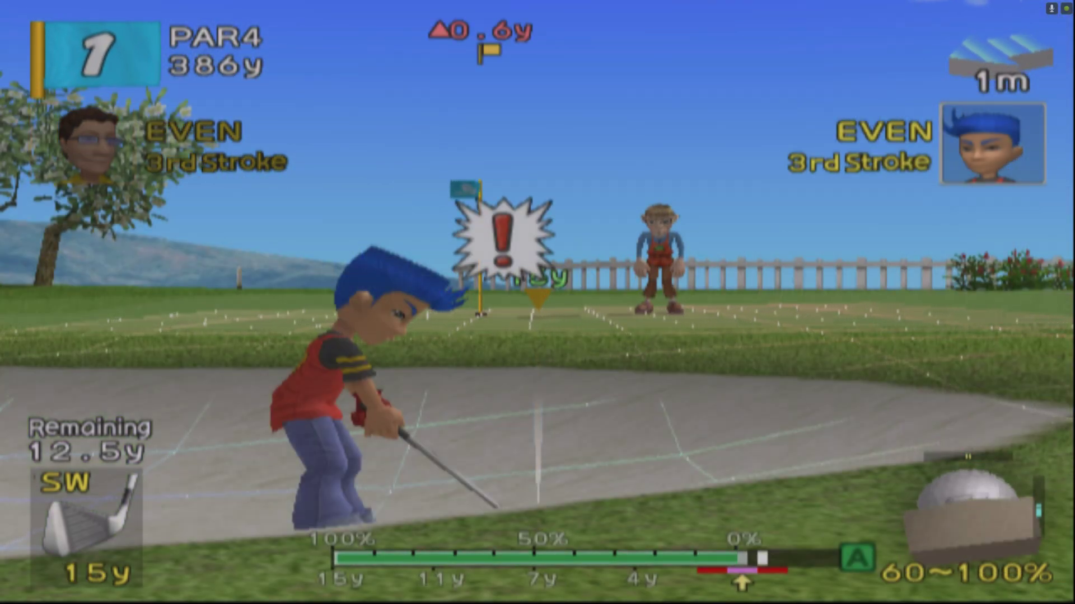
key("x")
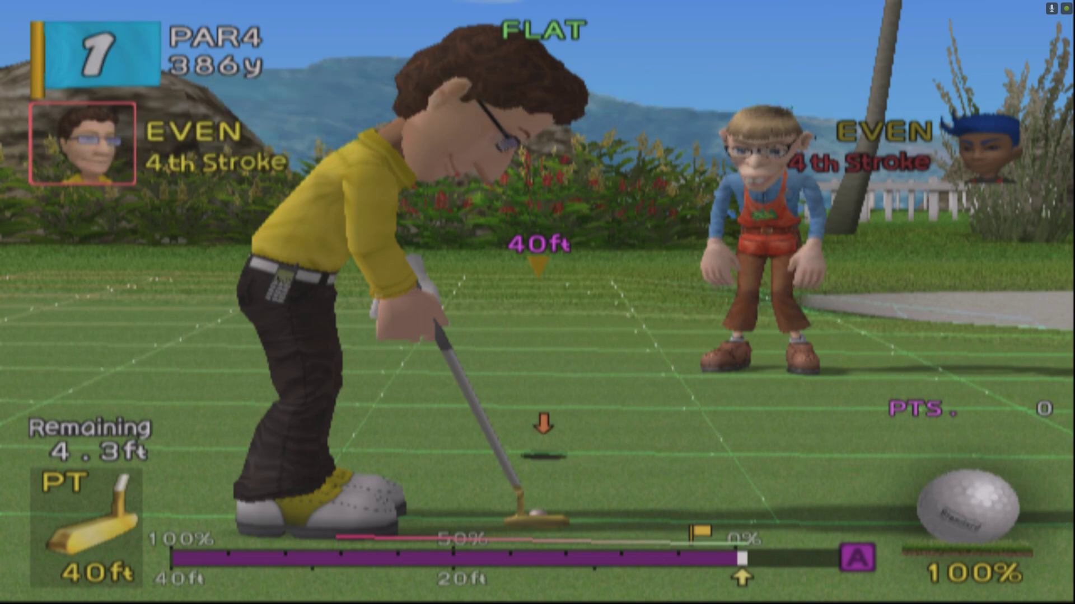
Sink the 4.3ft par putt and skip past the celebration and scorecard to hole 2
key("x")
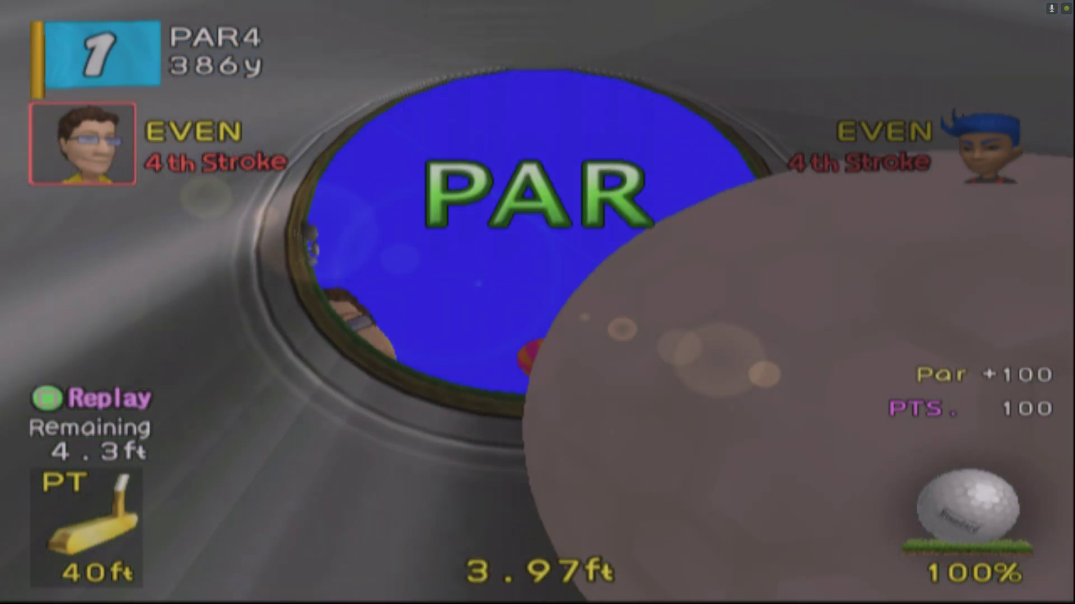
key("x")
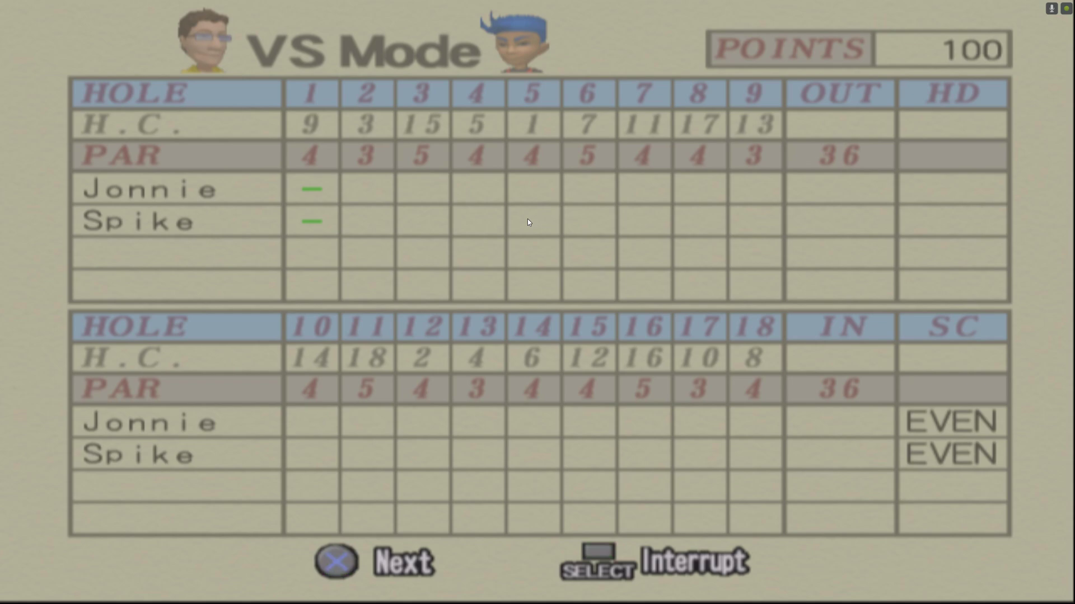
key("x")
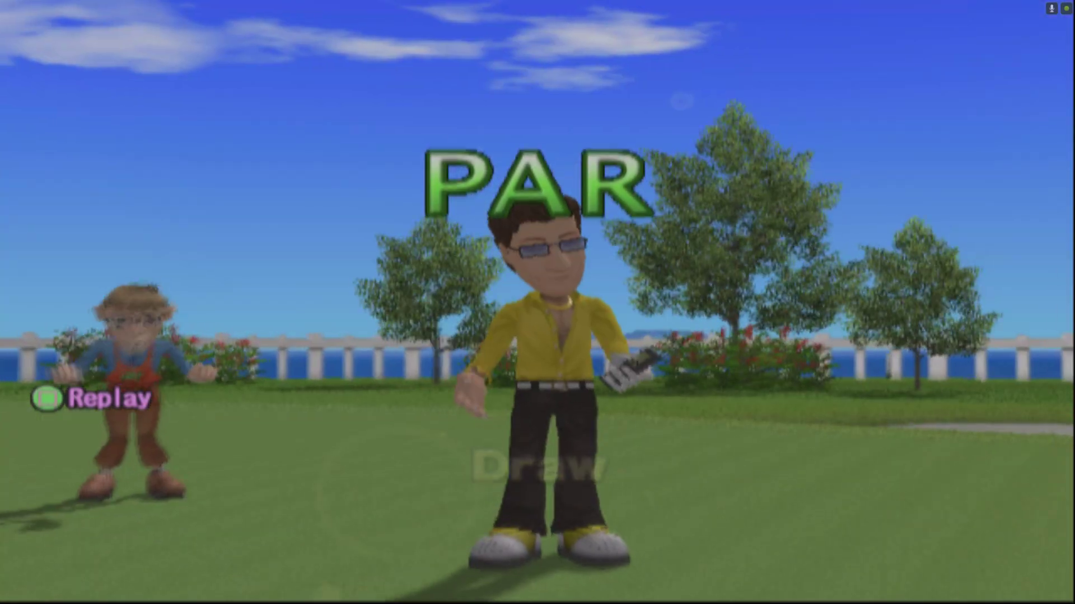
key("x")
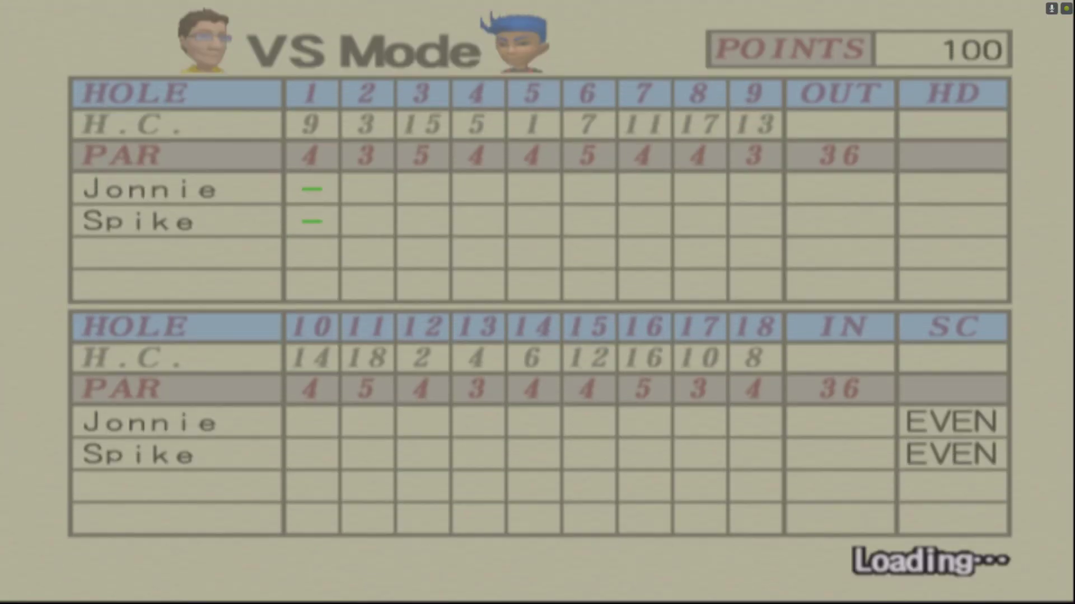